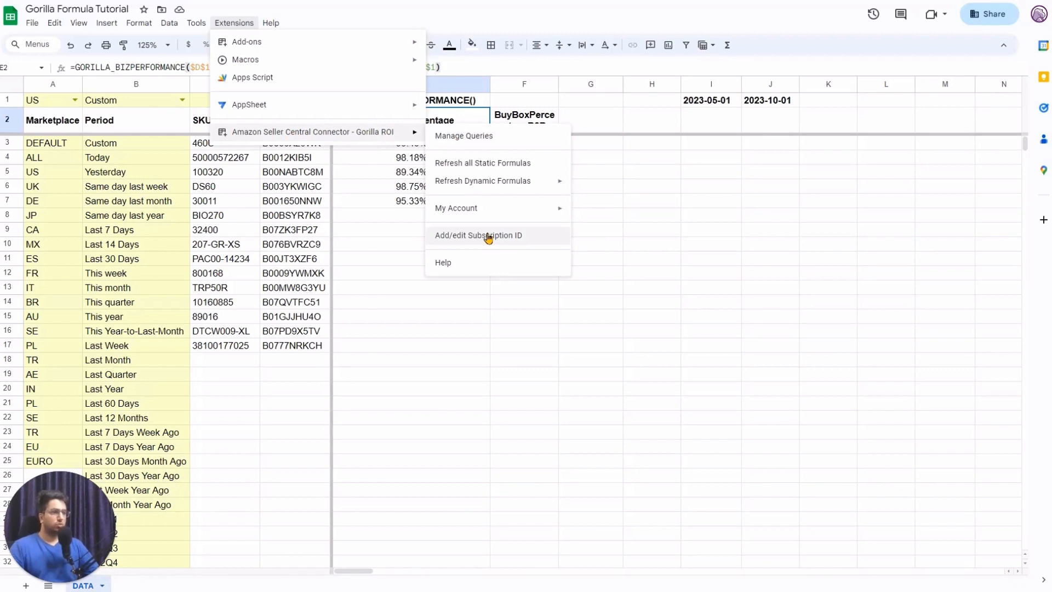
# Try swapping the comma after the start date in E2's formula for a semicolon, then discard it.
pyautogui.click(381, 189)
pyautogui.click(442, 125)
pyautogui.doubleClick(442, 125)
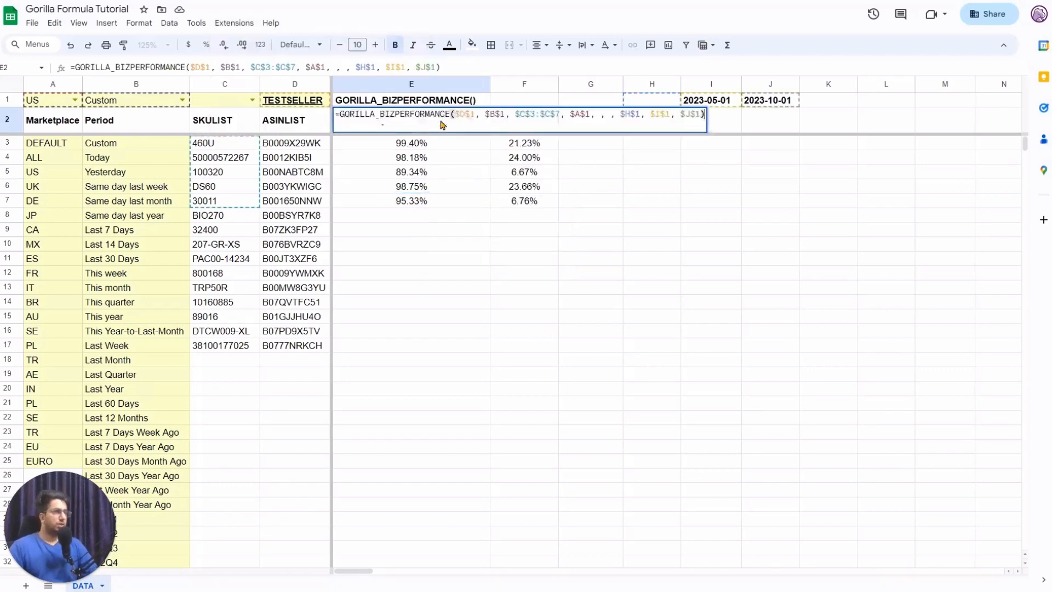
pyautogui.press('Left')
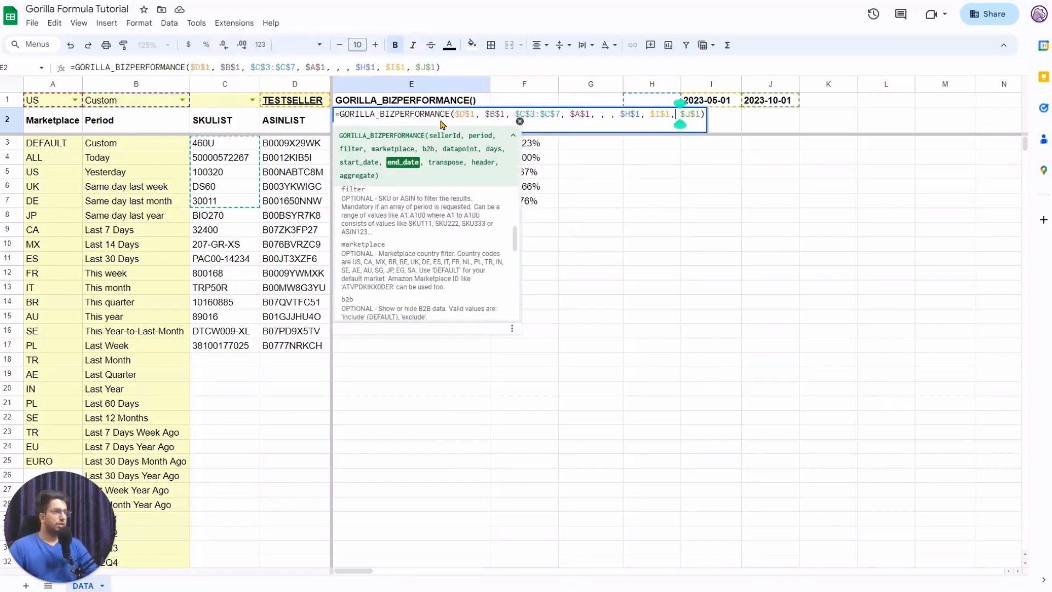
pyautogui.press('BackSpace')
pyautogui.write(';')
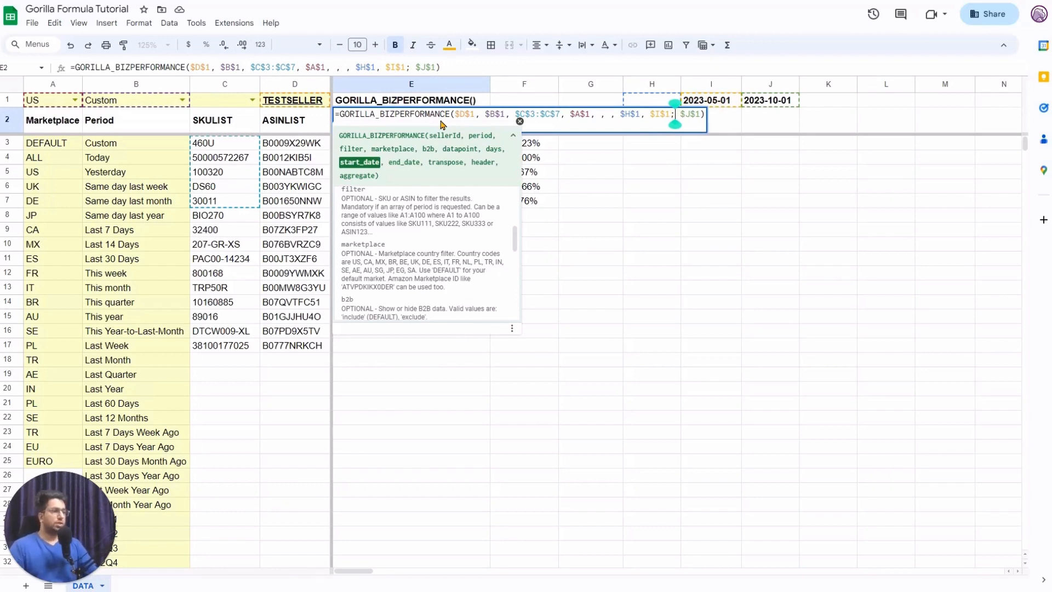
pyautogui.press('Escape')
# Change the SKU range in E2's formula from $C$3:$C$7 to $C$3:$C$17 and commit.
pyautogui.doubleClick(374, 120)
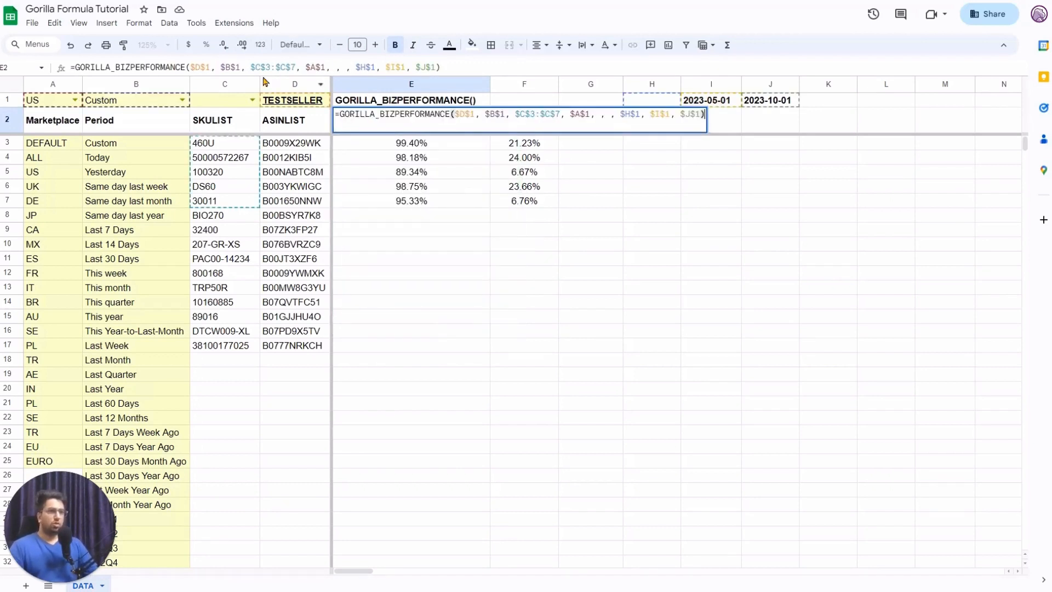
pyautogui.click(296, 69)
pyautogui.hotkey('shift', 'Left')
pyautogui.hotkey('shift', 'Left')
pyautogui.hotkey('shift', 'Left')
pyautogui.hotkey('shift', 'Left')
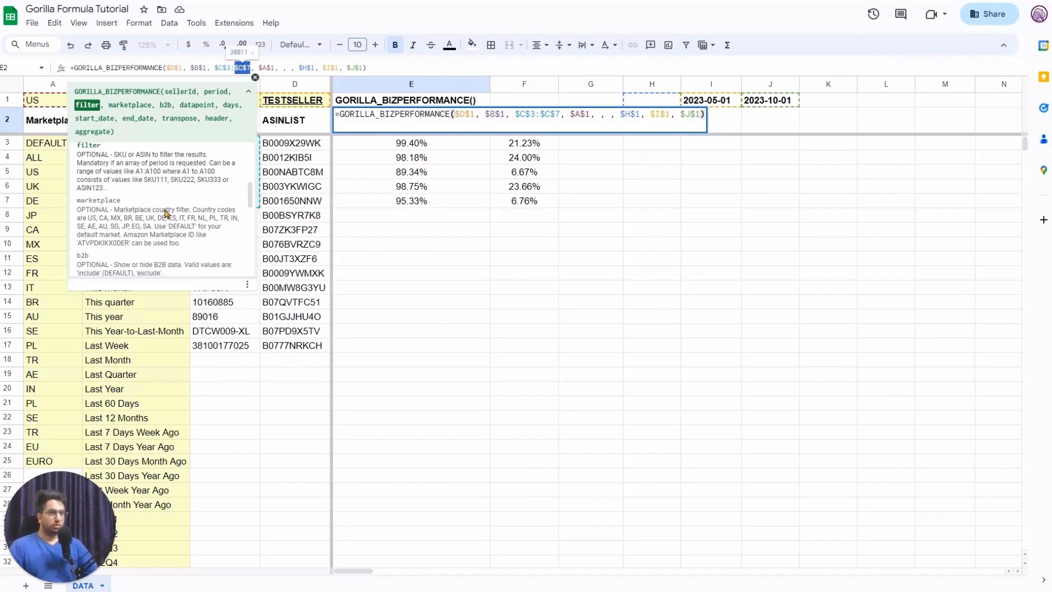
pyautogui.scroll(1, 148, 220)
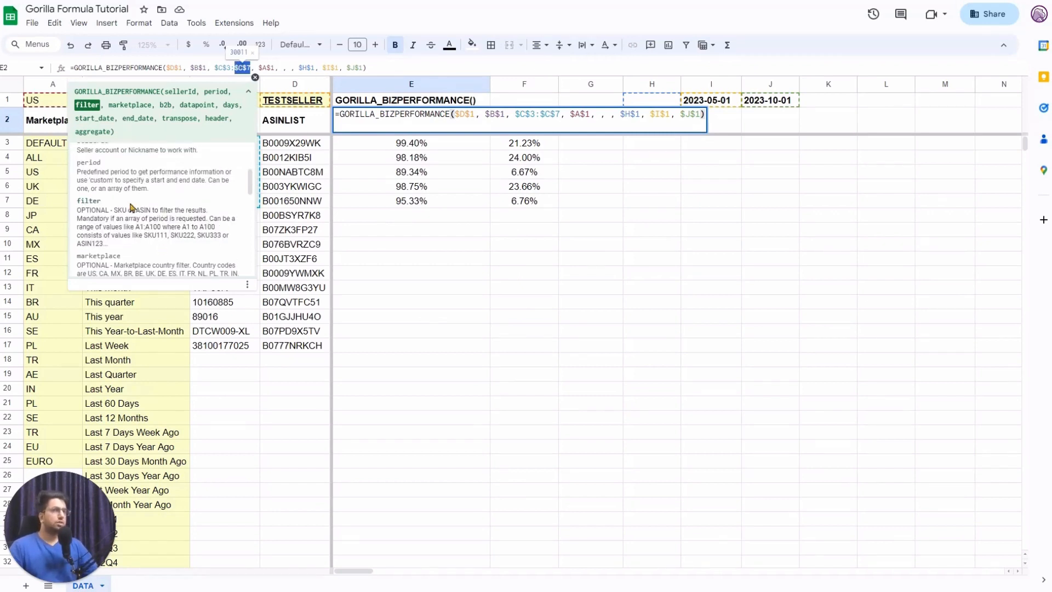
pyautogui.click(142, 228)
pyautogui.moveTo(136, 228); pyautogui.dragTo(162, 229)
pyautogui.click(560, 116)
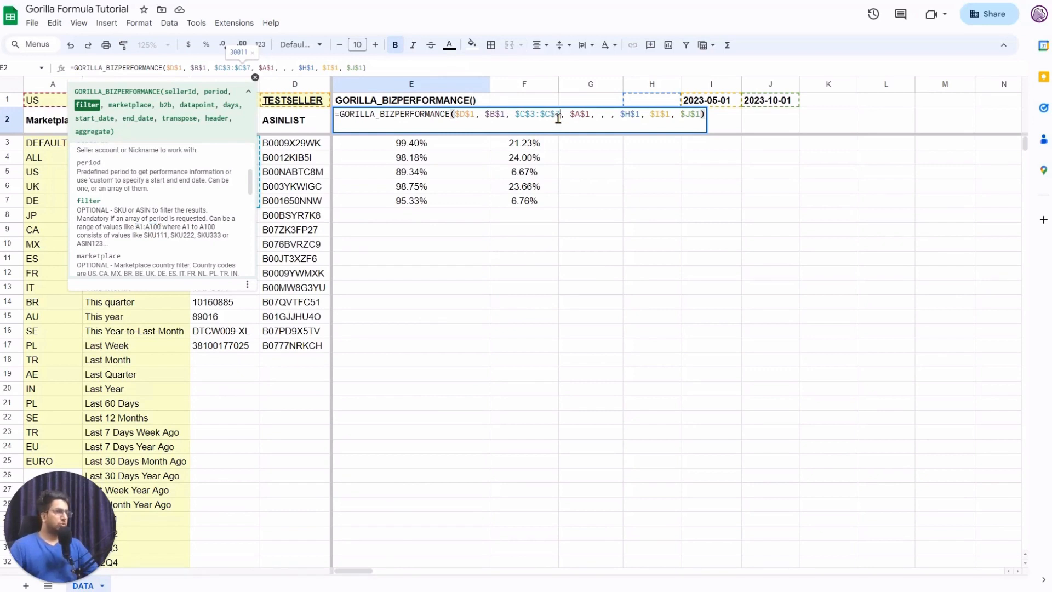
pyautogui.hotkey('shift', 'Left')
pyautogui.hotkey('shift', 'Left')
pyautogui.hotkey('shift', 'Left')
pyautogui.hotkey('shift', 'Left')
pyautogui.hotkey('shift', 'Left')
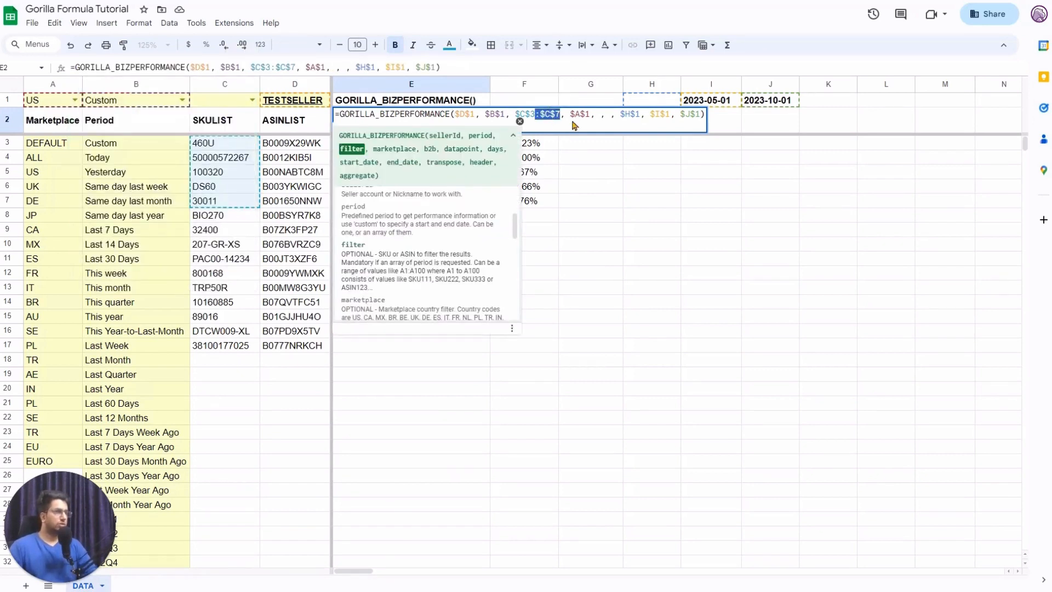
pyautogui.press('BackSpace')
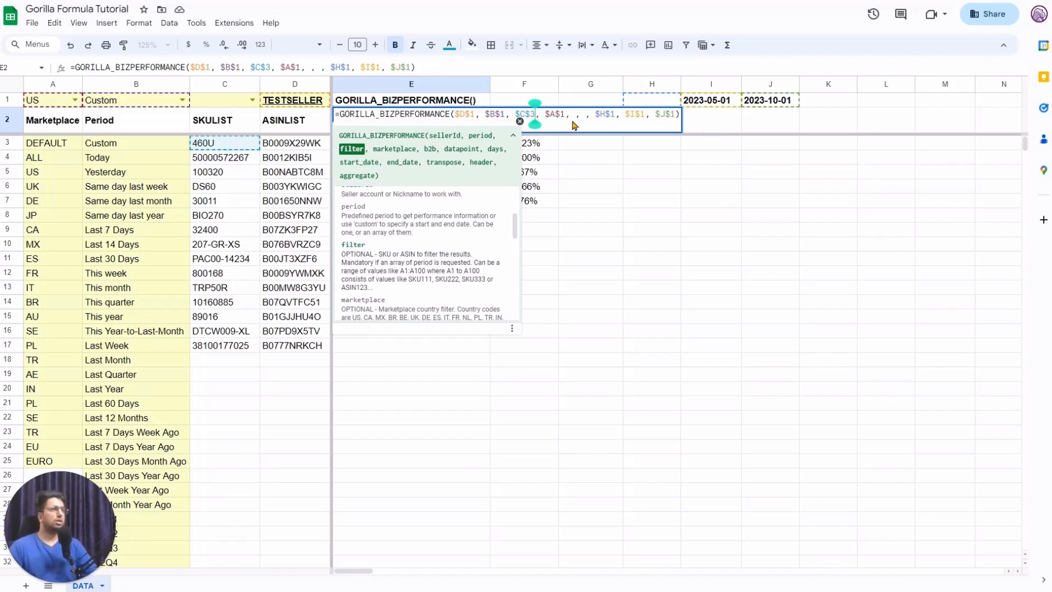
pyautogui.hotkey('ctrl', 'z')
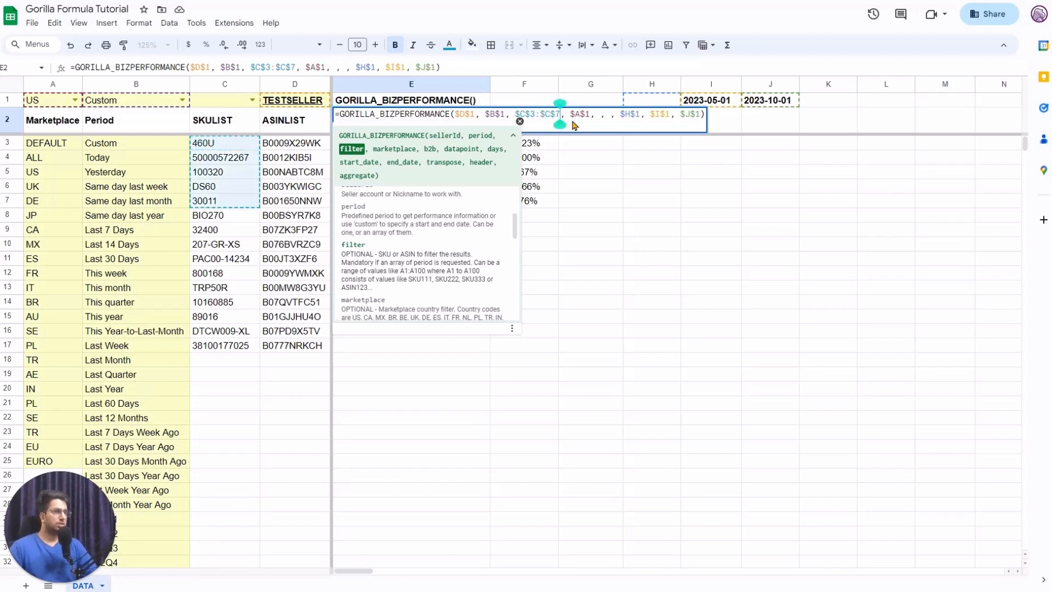
pyautogui.write('1')
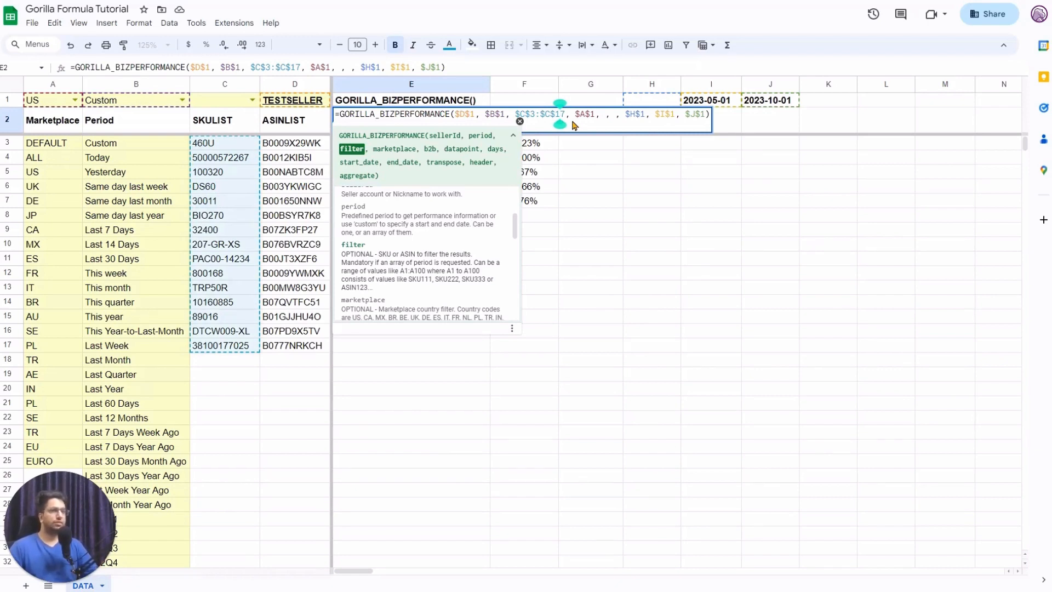
pyautogui.press('Right')
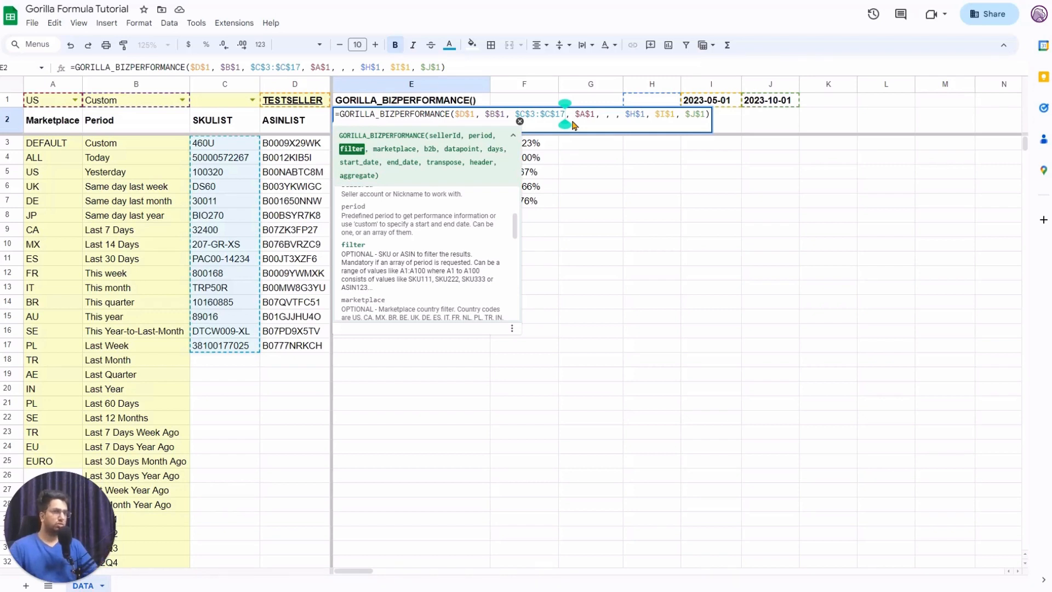
pyautogui.press('Tab')
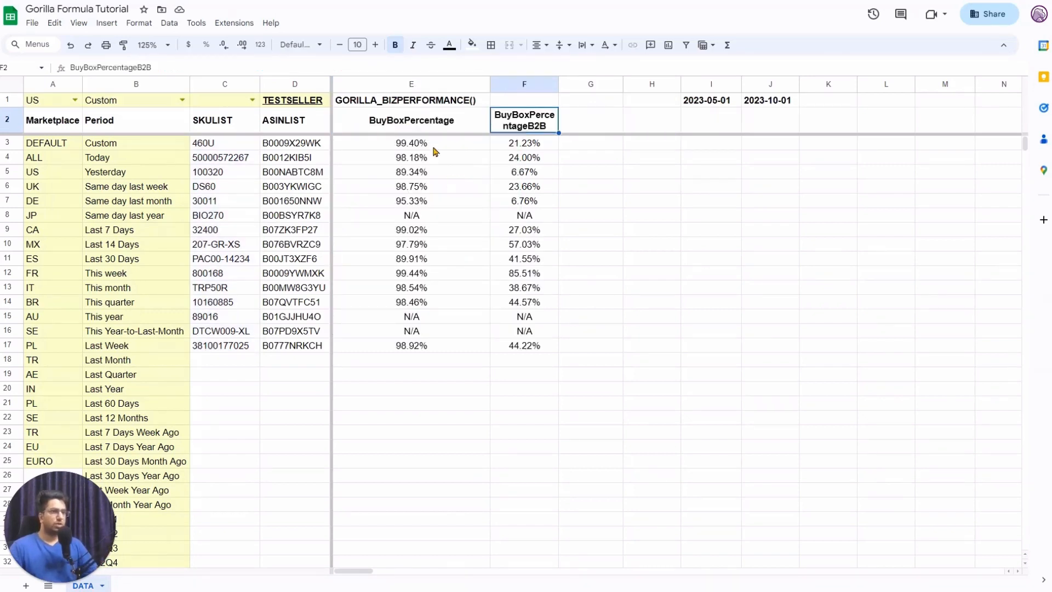
# Inspect the SKU list in C3:C17 and its formula in column C.
pyautogui.moveTo(236, 142); pyautogui.dragTo(248, 347)
pyautogui.click(400, 147)
pyautogui.click(407, 119)
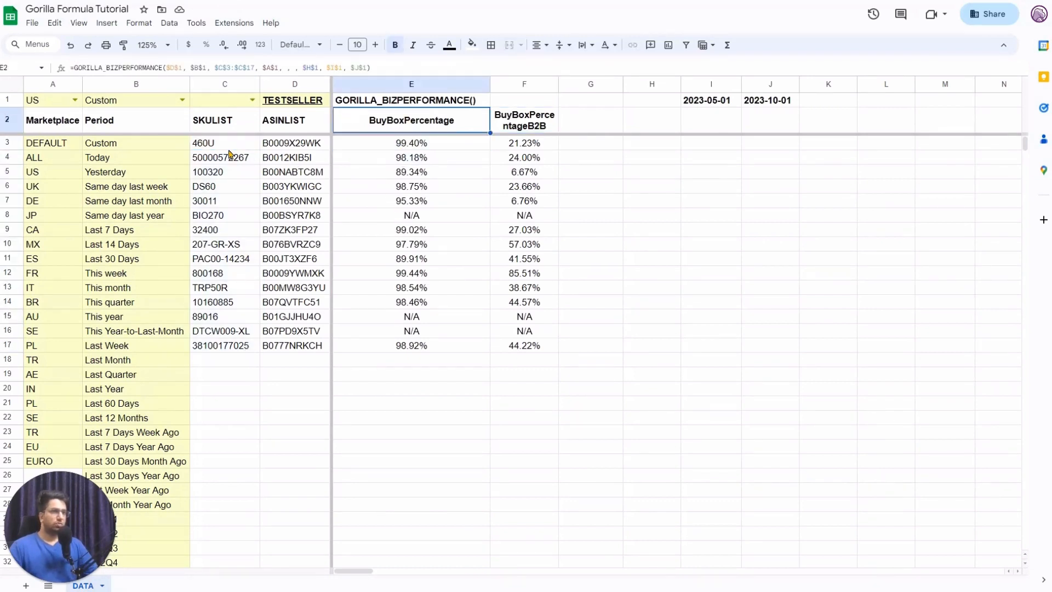
pyautogui.moveTo(230, 149); pyautogui.dragTo(232, 187)
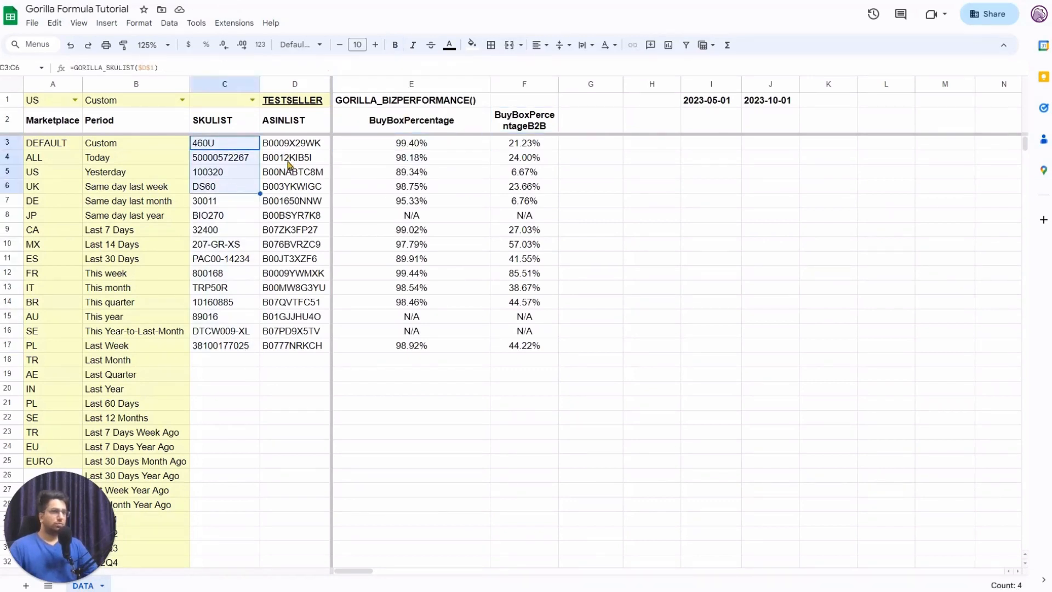
# Change E2's SKU range from $C$3:$C$17 back to $C$3:$C$7.
pyautogui.click(420, 124)
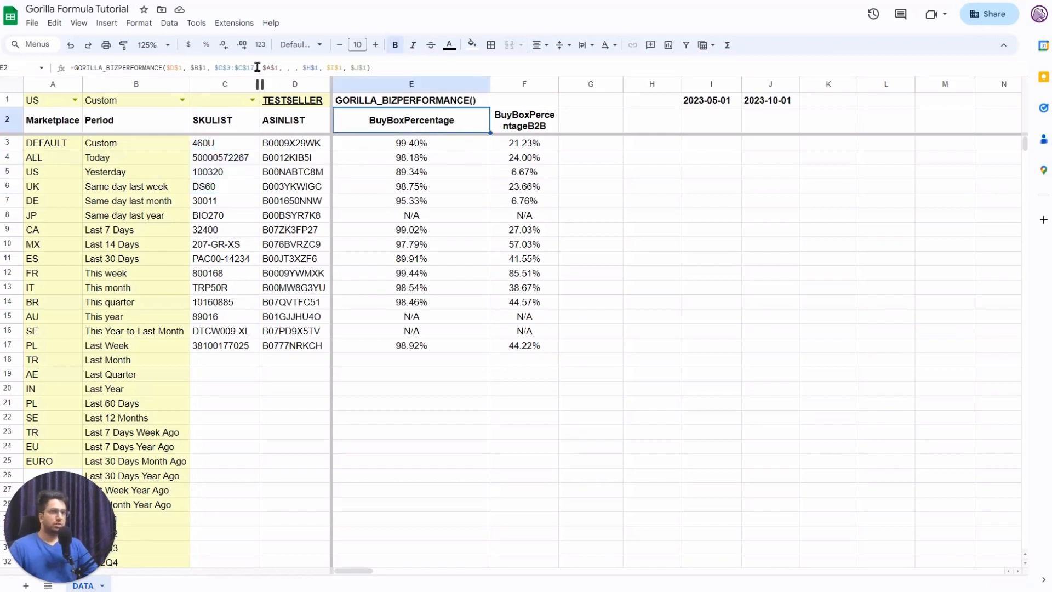
pyautogui.click(257, 67)
pyautogui.press('BackSpace')
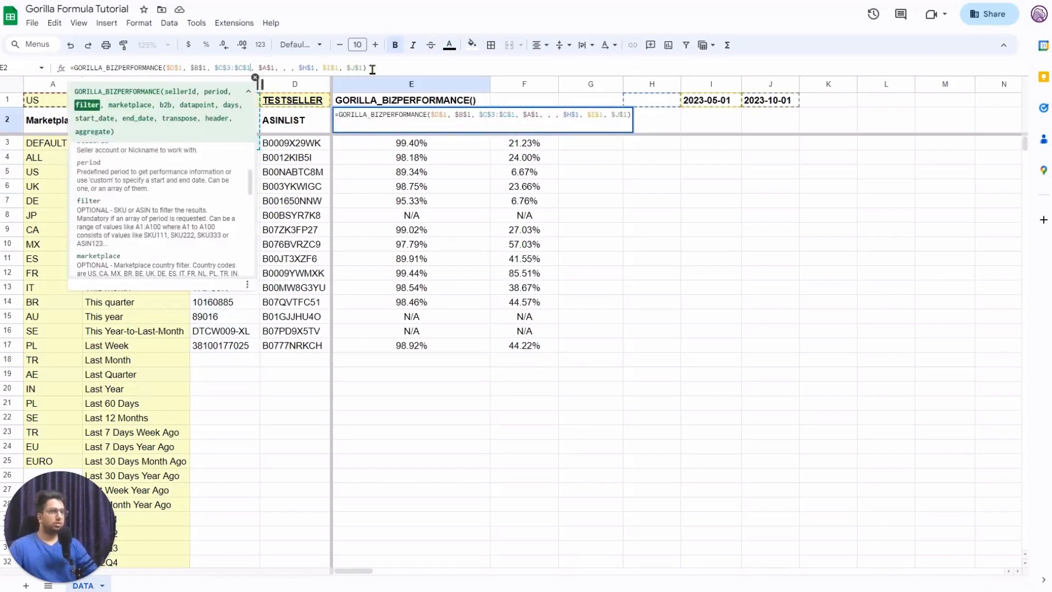
pyautogui.press('BackSpace')
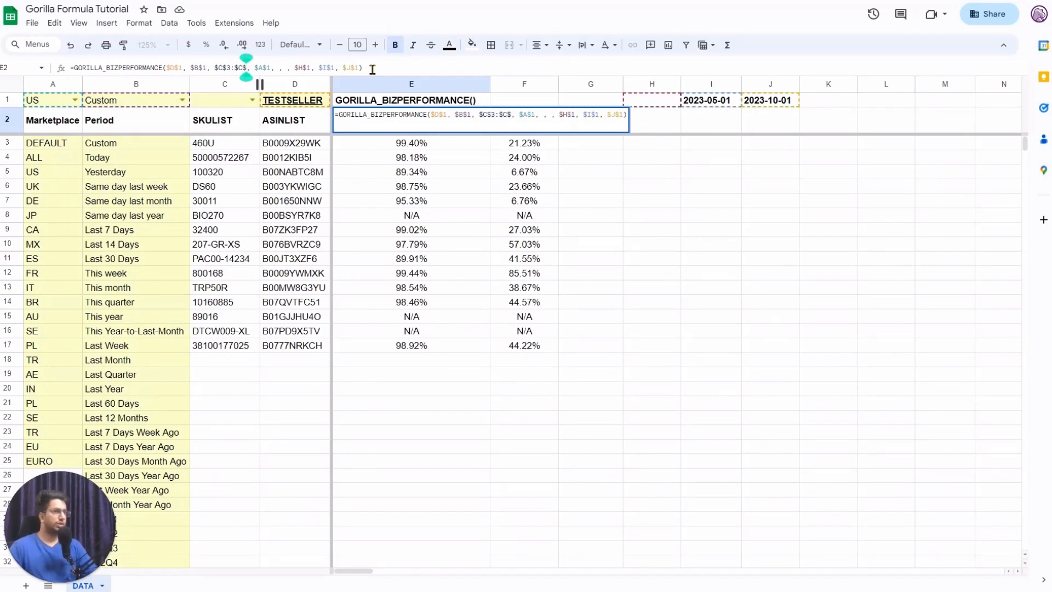
pyautogui.write('7')
pyautogui.click(392, 131)
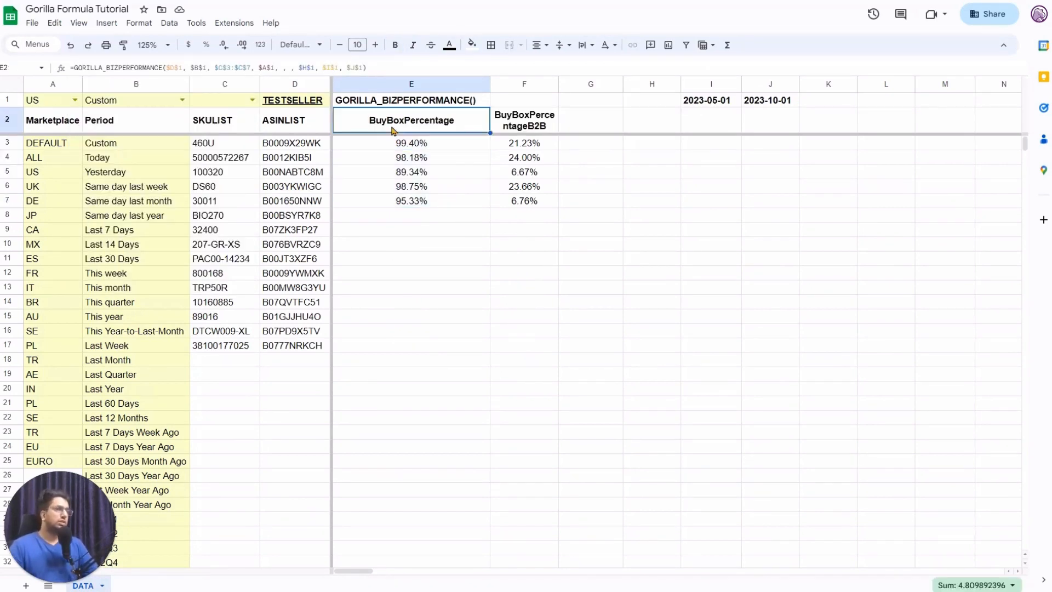
pyautogui.doubleClick(392, 130)
pyautogui.click(460, 113)
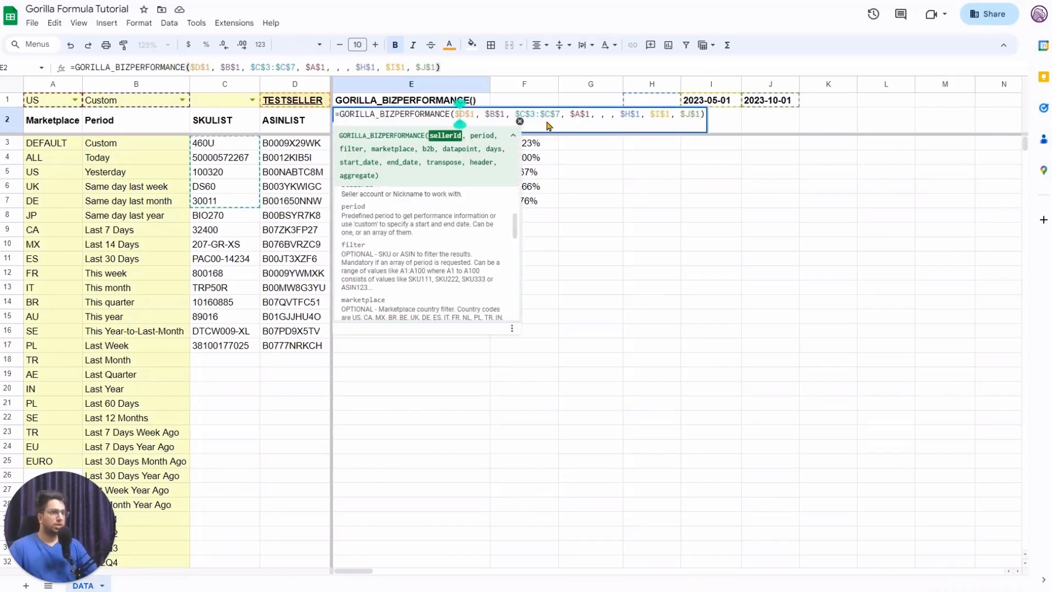
pyautogui.scroll(2, 456, 267)
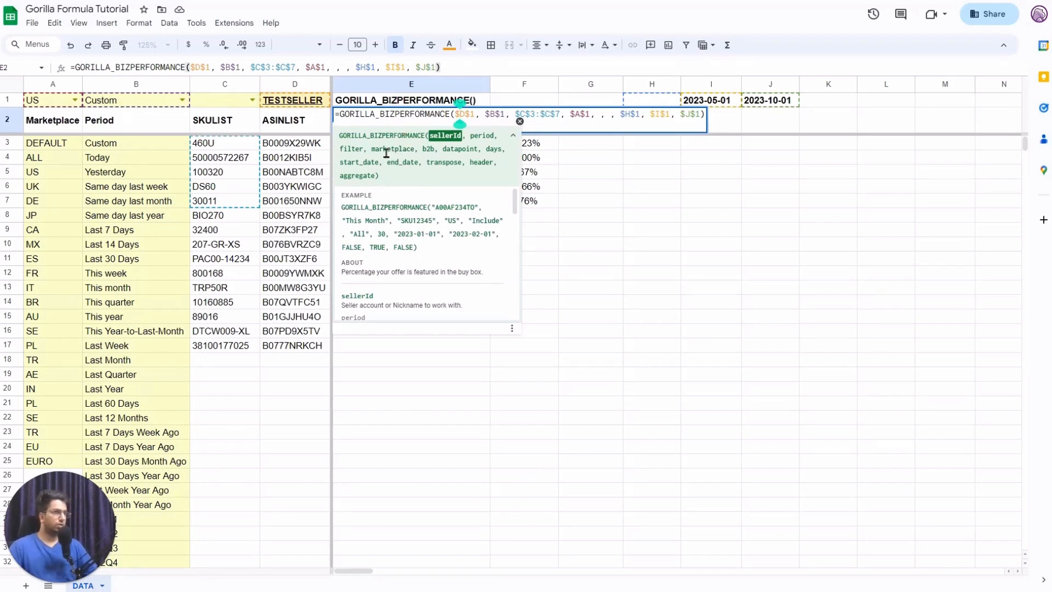
pyautogui.doubleClick(357, 148)
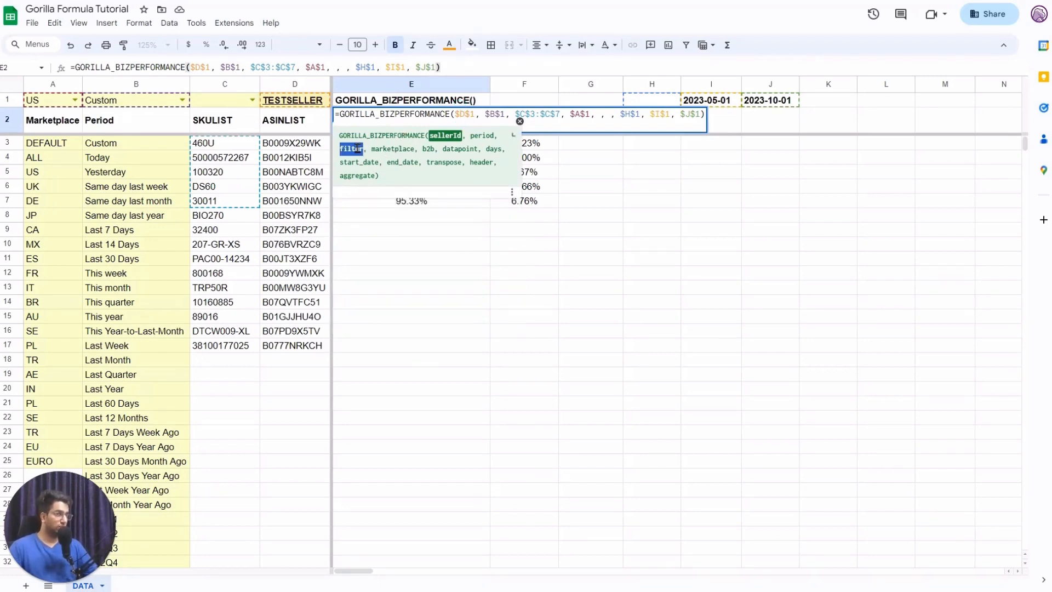
pyautogui.click(387, 159)
pyautogui.click(477, 112)
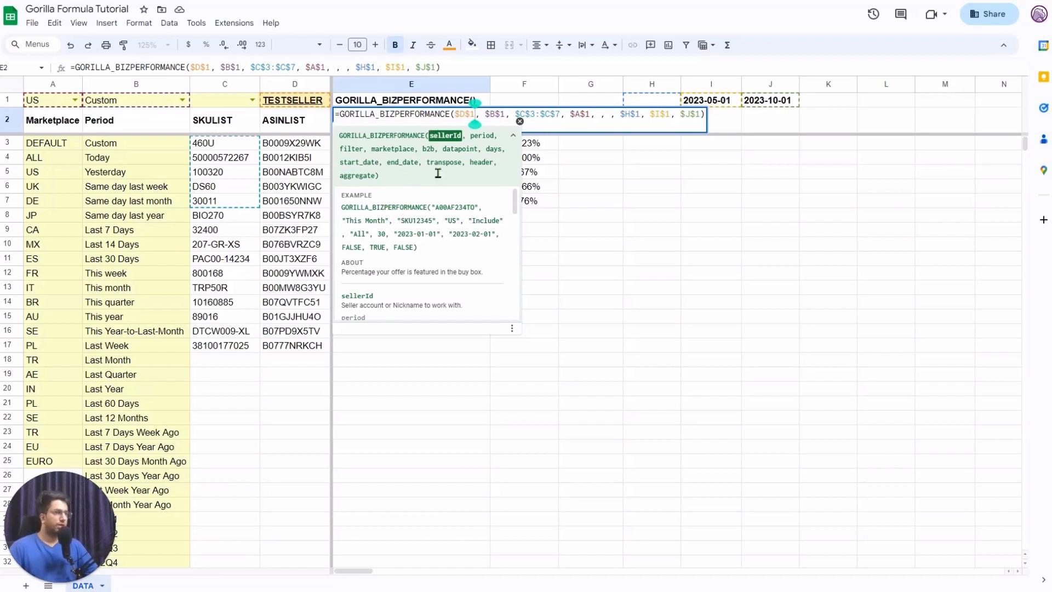
pyautogui.scroll(-3, 371, 218)
pyautogui.scroll(2, 370, 219)
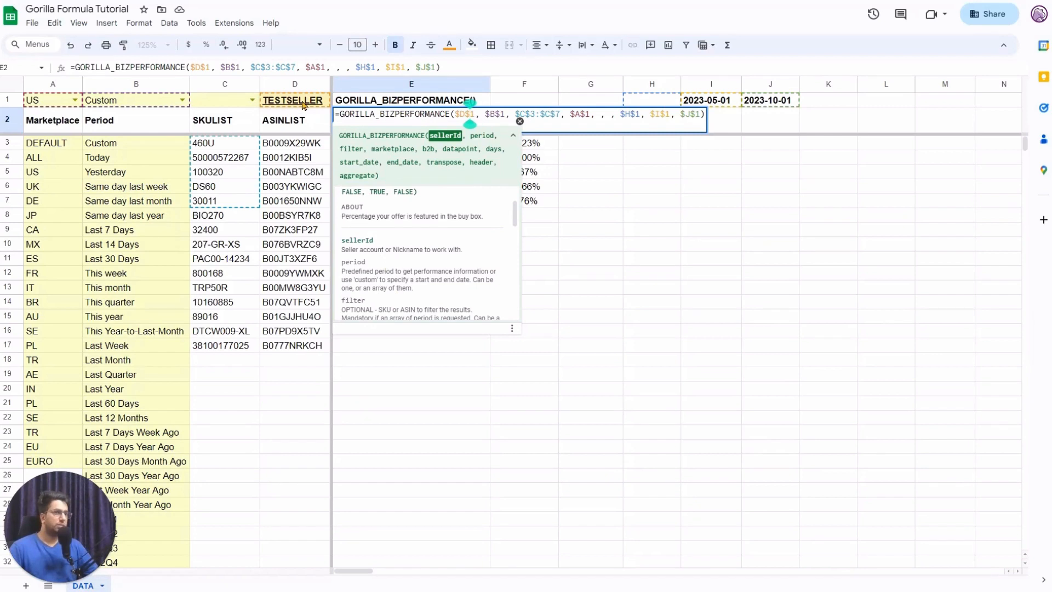
pyautogui.scroll(-2, 387, 220)
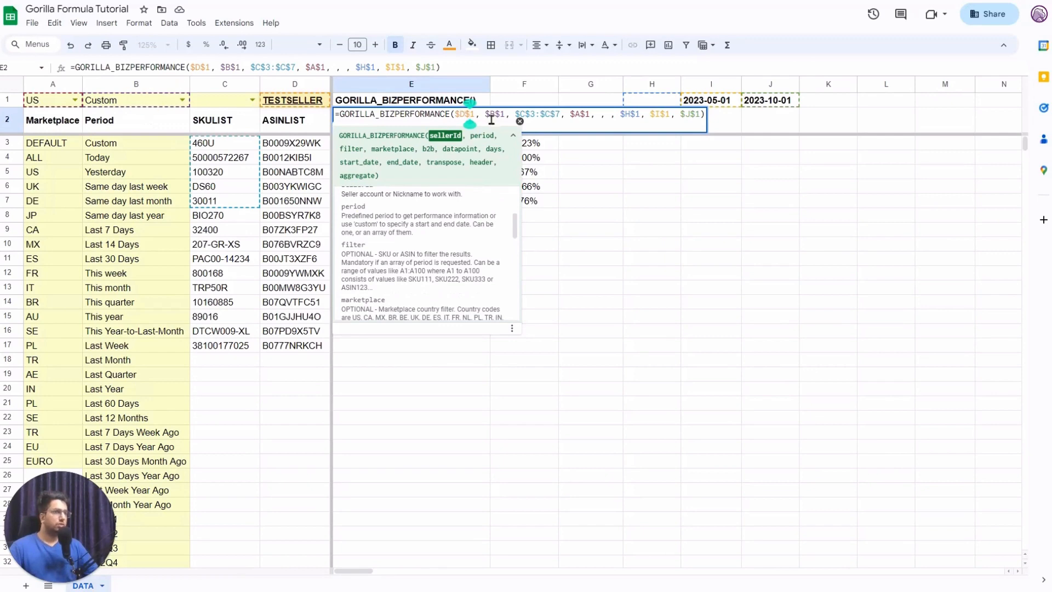
pyautogui.click(178, 104)
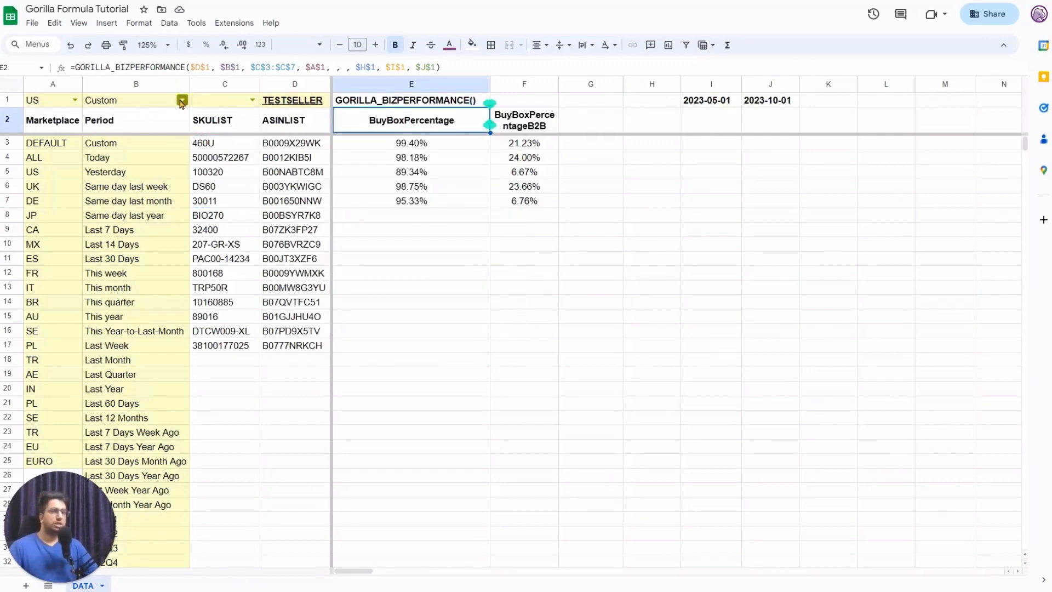
# Set the B1 period to This month and check the recalculated E3:E7 results.
pyautogui.doubleClick(182, 110)
pyautogui.click(153, 271)
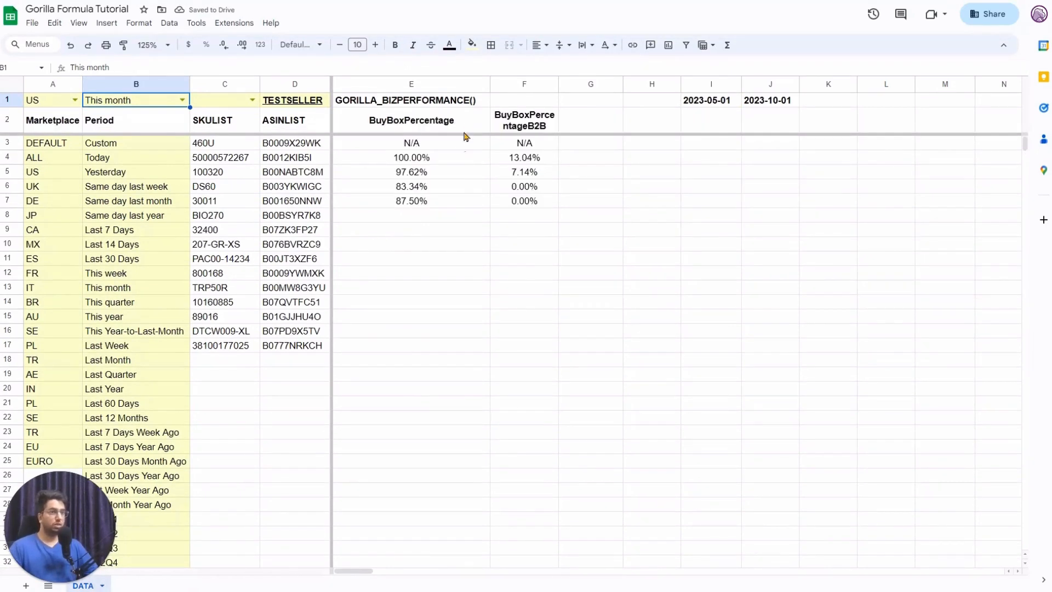
pyautogui.moveTo(452, 147); pyautogui.dragTo(407, 202)
pyautogui.click(237, 147)
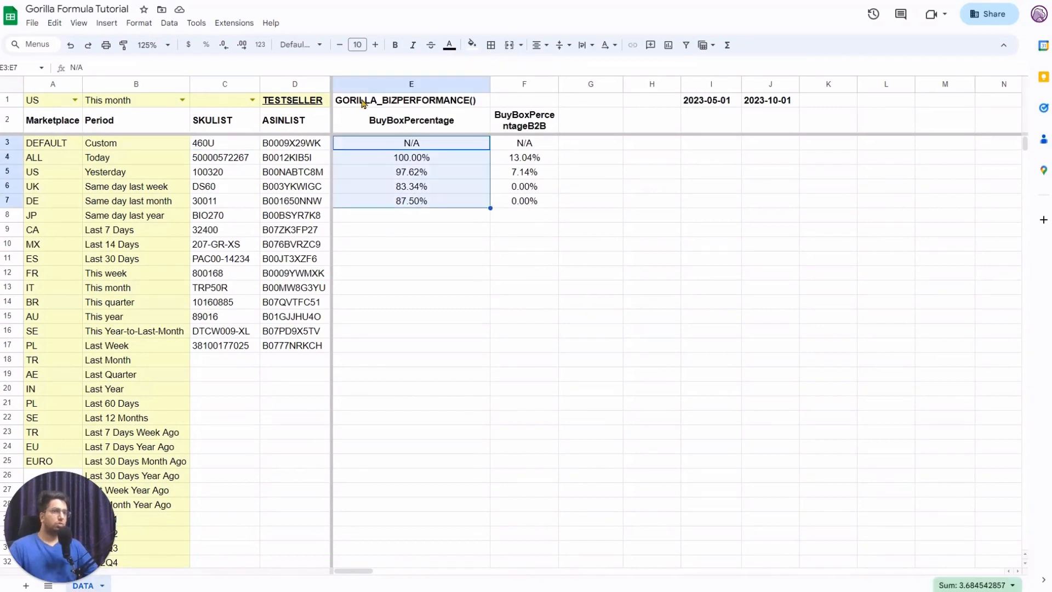
# Open E2's GORILLA_BIZPERFORMANCE formula in the formula bar for review.
pyautogui.click(168, 105)
pyautogui.click(395, 131)
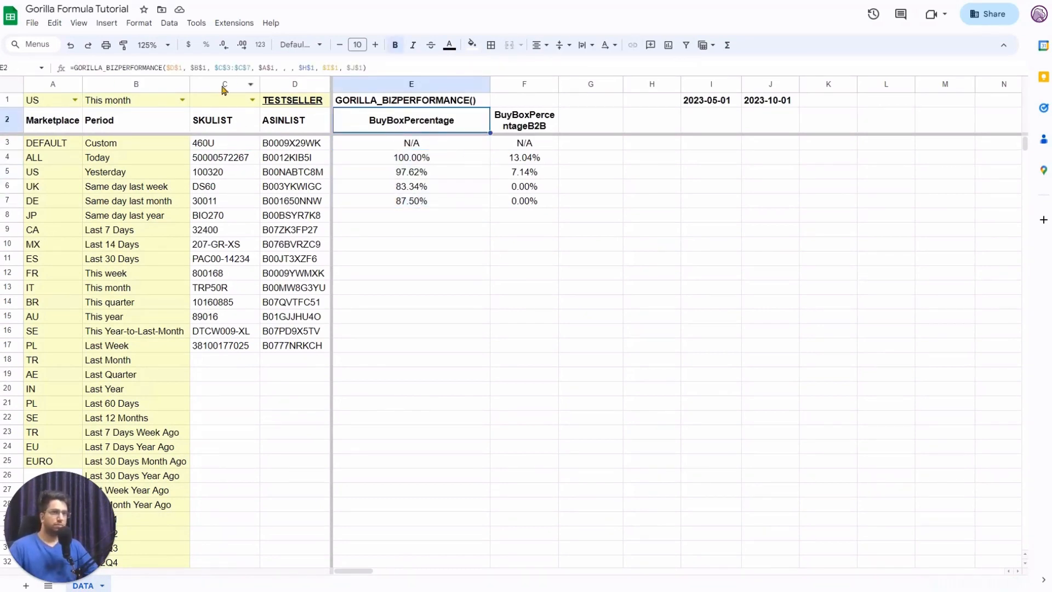
pyautogui.click(211, 67)
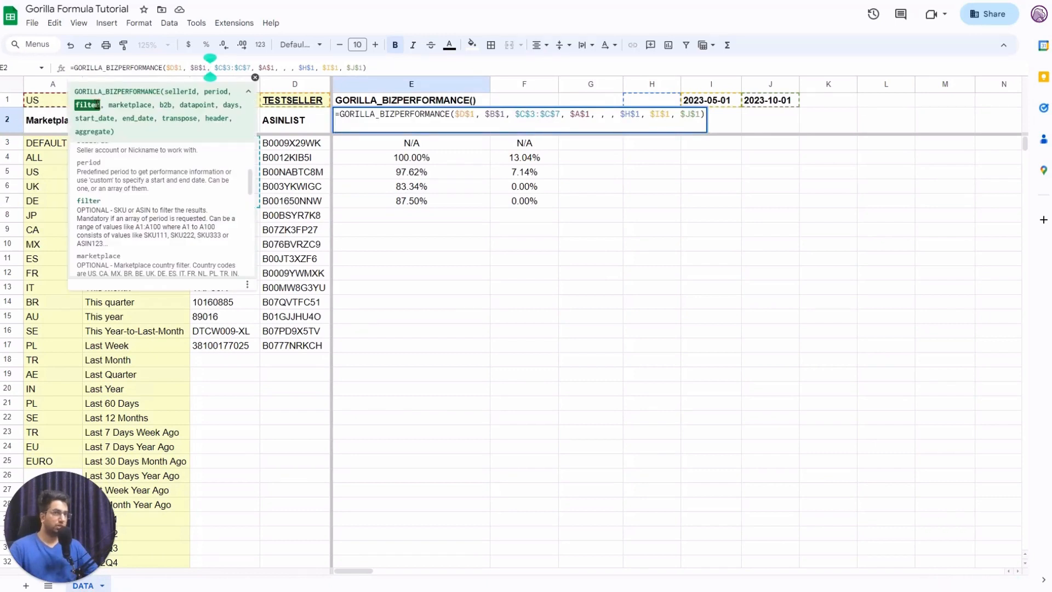
# Try replacing the $A$1 marketplace reference with "US", then undo it.
pyautogui.click(226, 67)
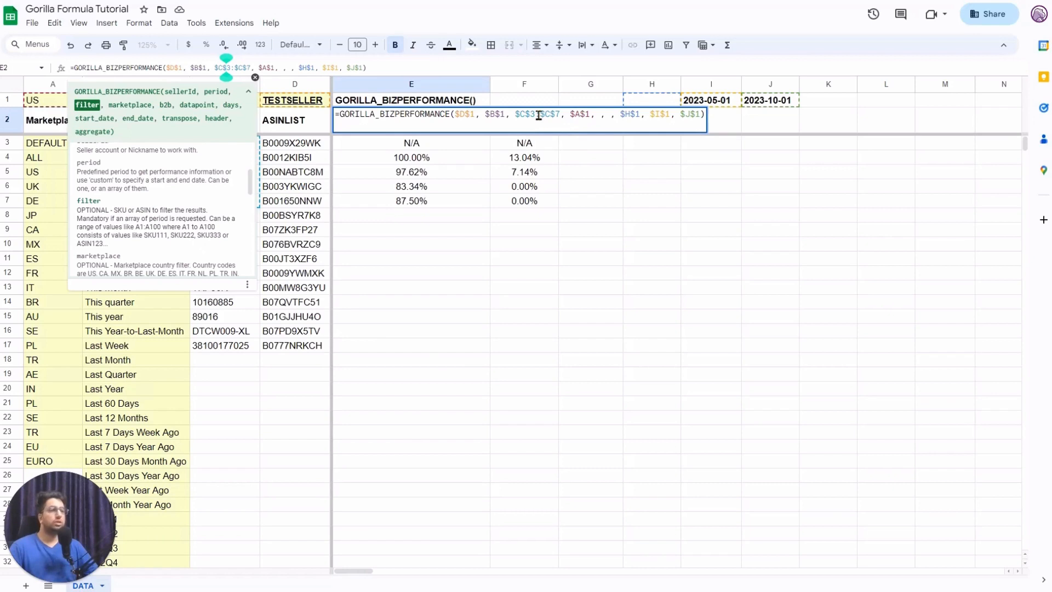
pyautogui.moveTo(536, 117); pyautogui.dragTo(559, 117)
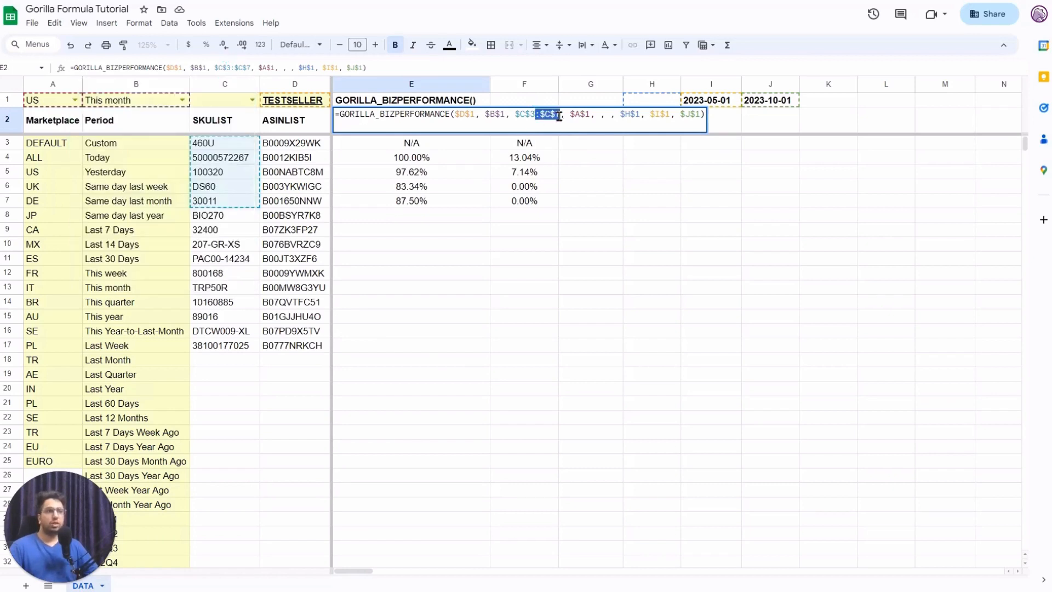
pyautogui.click(540, 117)
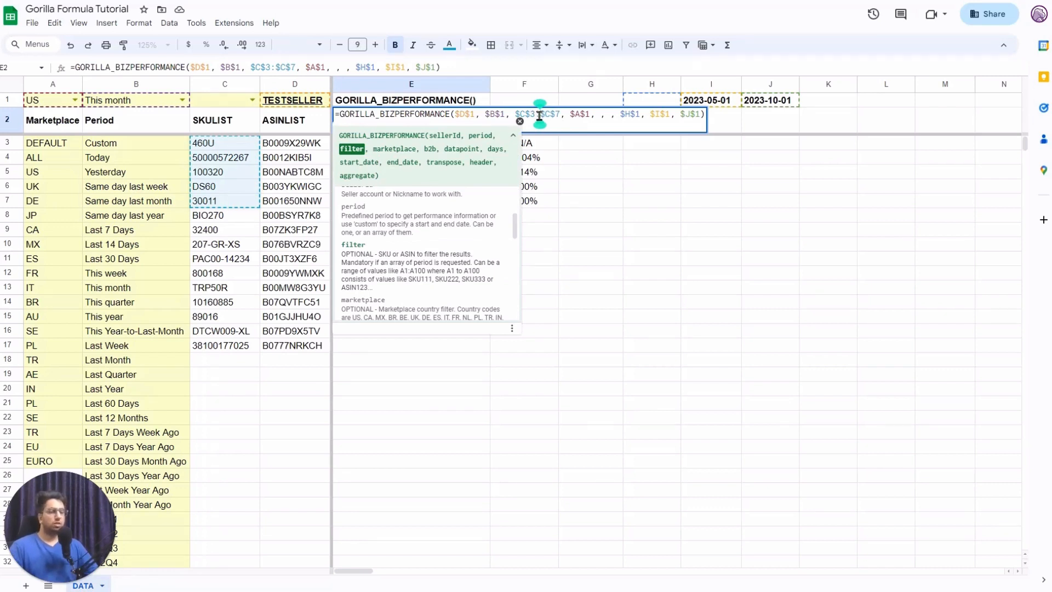
pyautogui.click(567, 117)
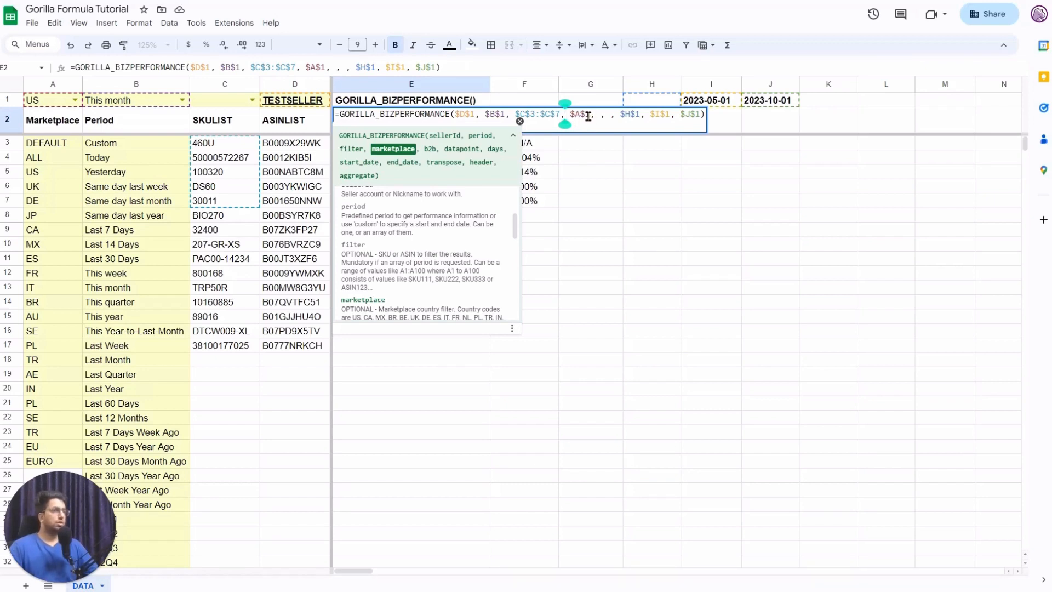
pyautogui.doubleClick(583, 114)
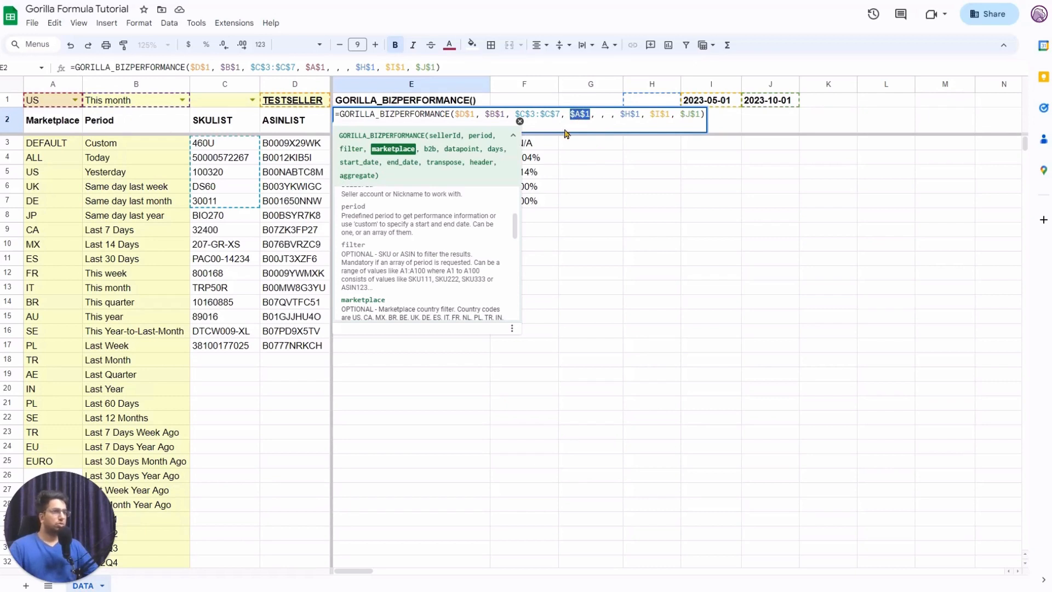
pyautogui.press('capslock')
pyautogui.write('"US"')
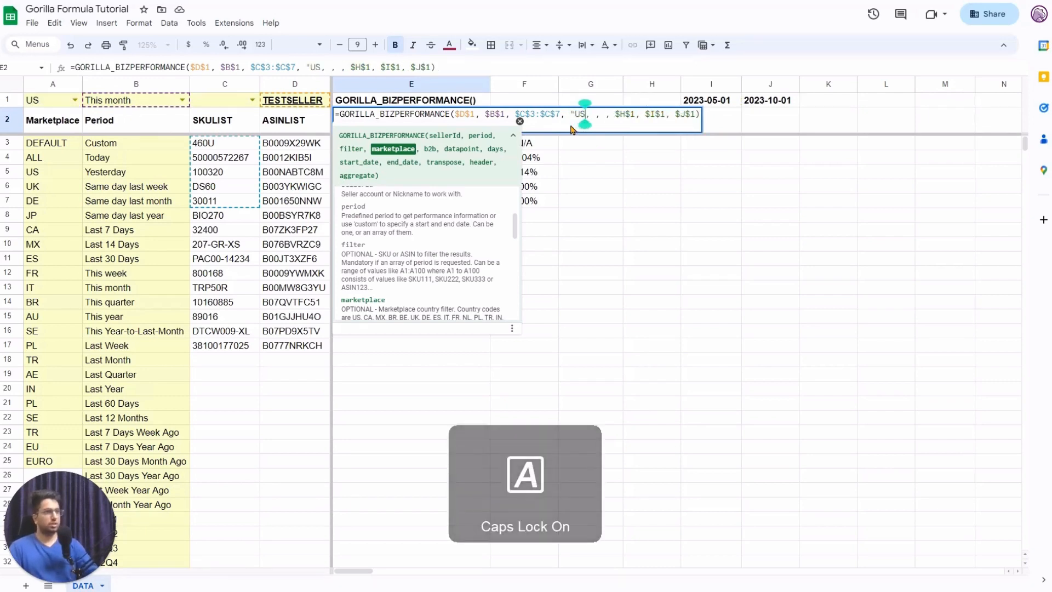
pyautogui.hotkey('ctrl', 'z')
pyautogui.hotkey('ctrl', 'z')
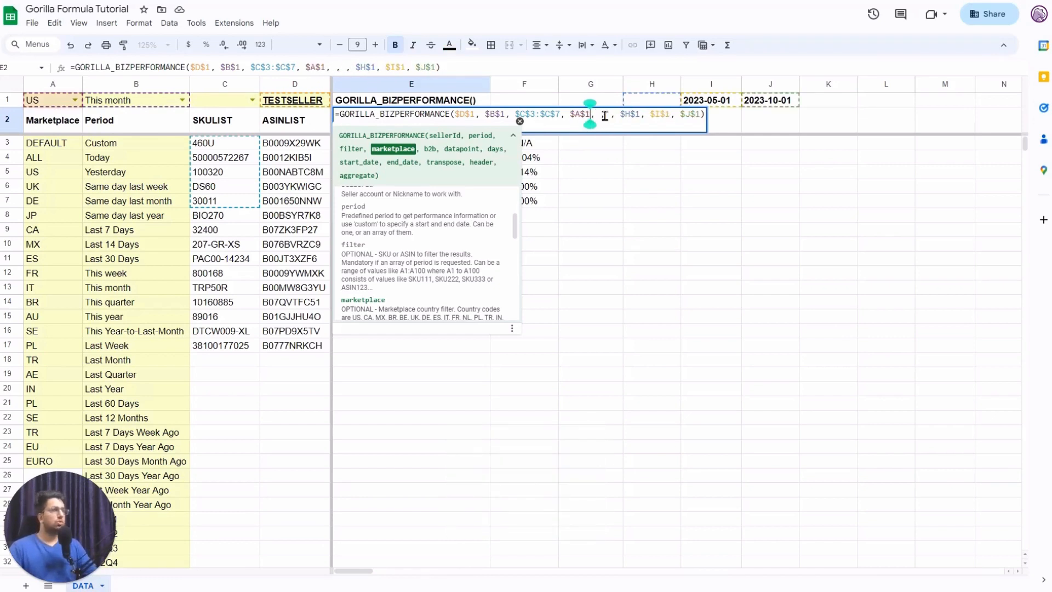
# Set E2's b2b argument to "exclude" so the B2B column disappears.
pyautogui.click(604, 117)
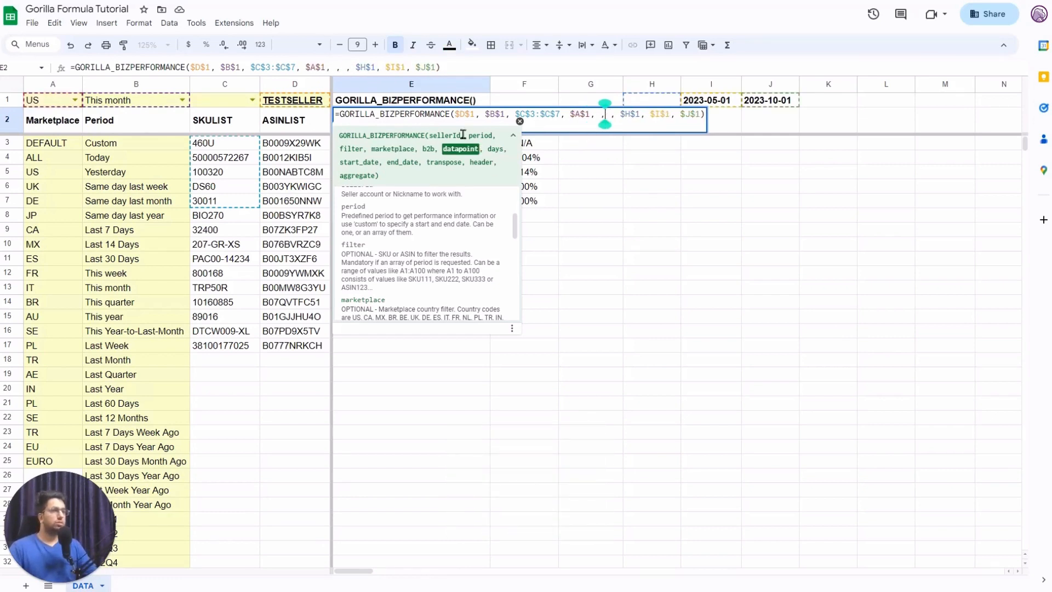
pyautogui.click(600, 116)
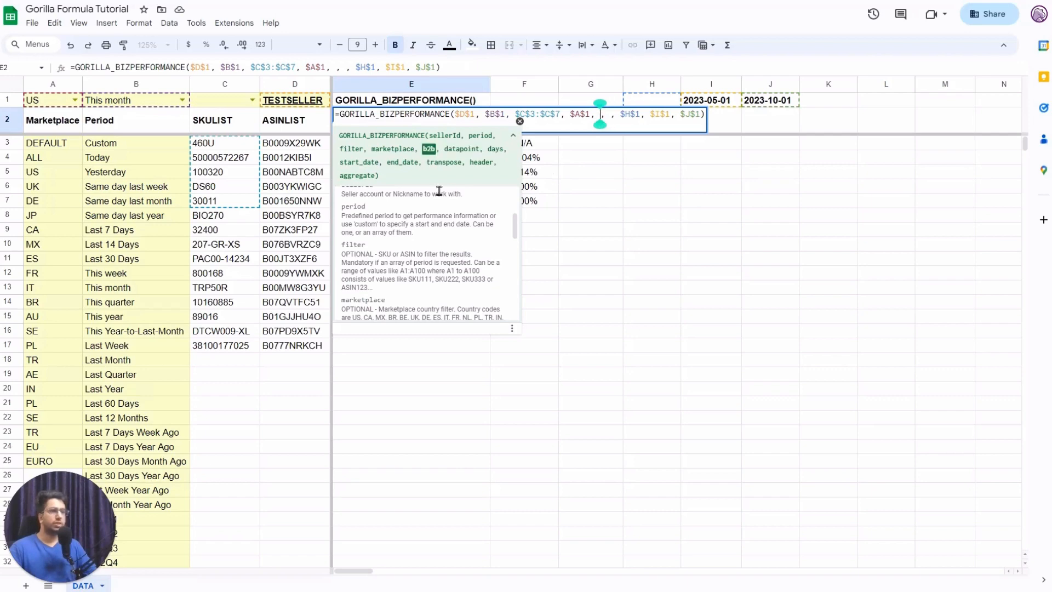
pyautogui.scroll(-5, 422, 252)
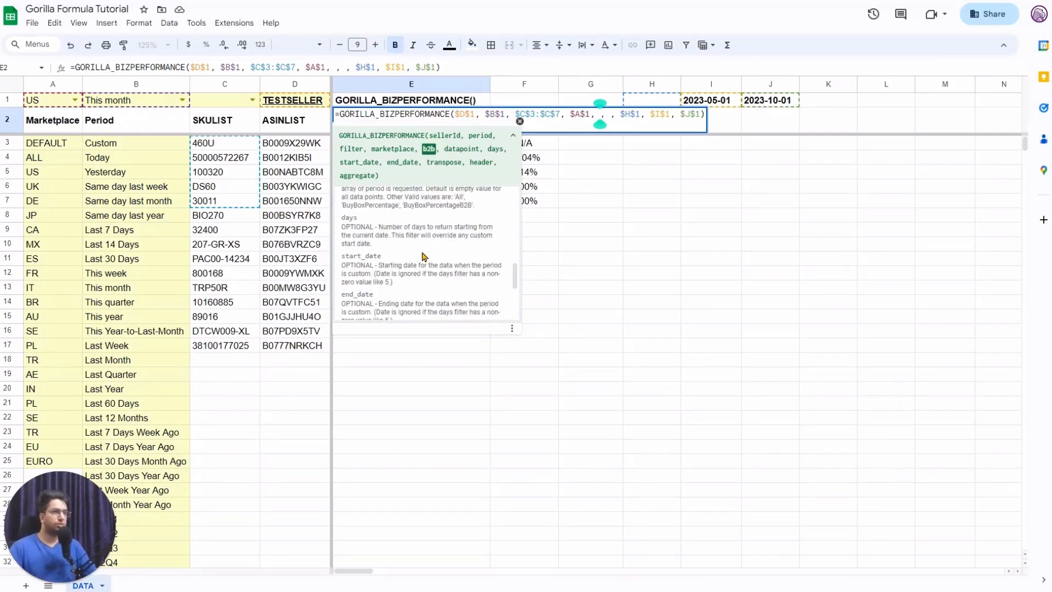
pyautogui.scroll(2, 422, 256)
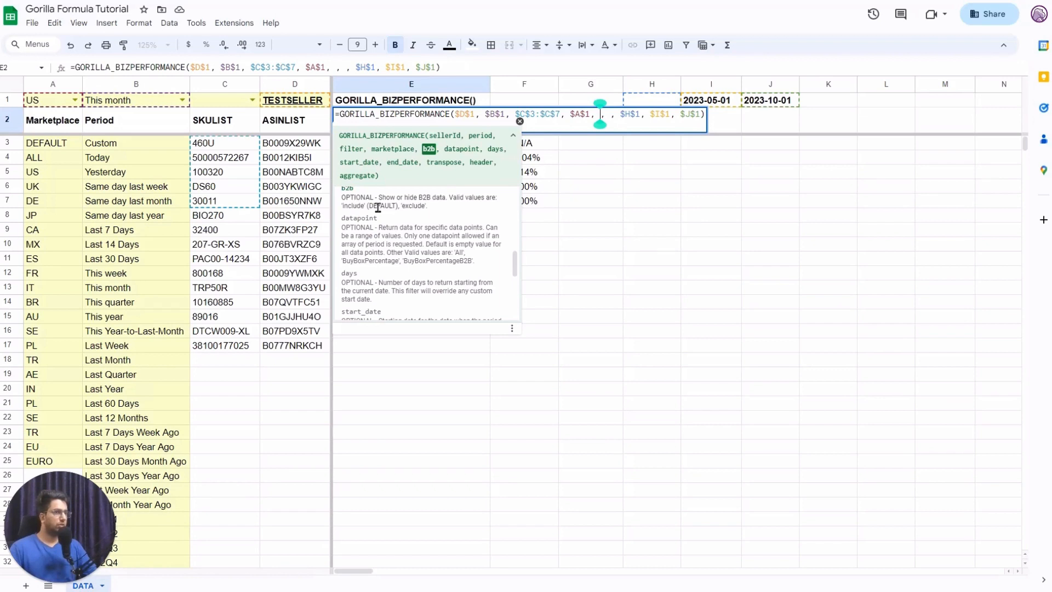
pyautogui.press('capslock')
pyautogui.write('"exclude"')
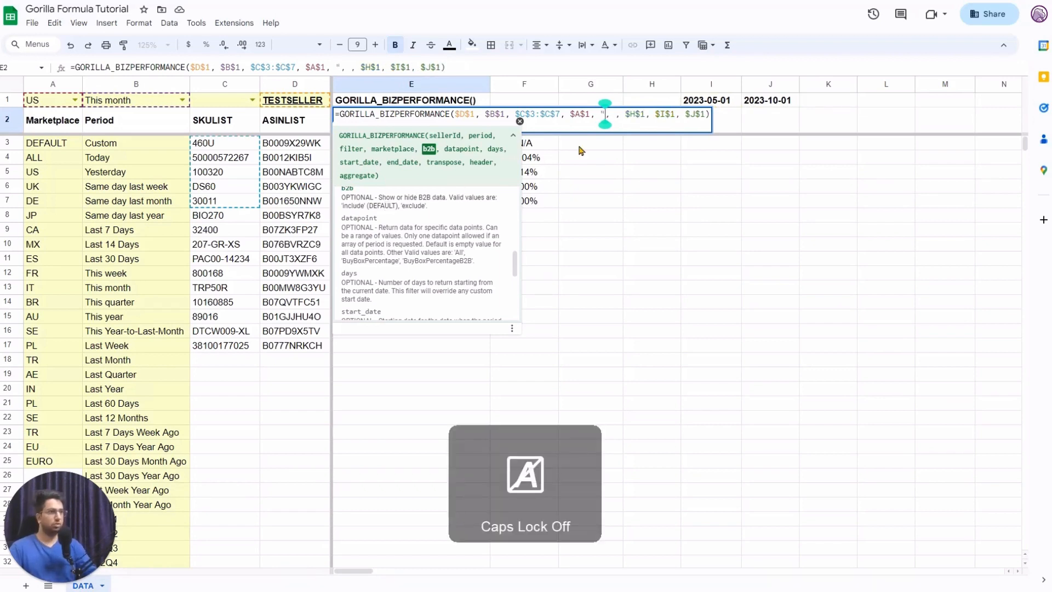
pyautogui.press('Tab')
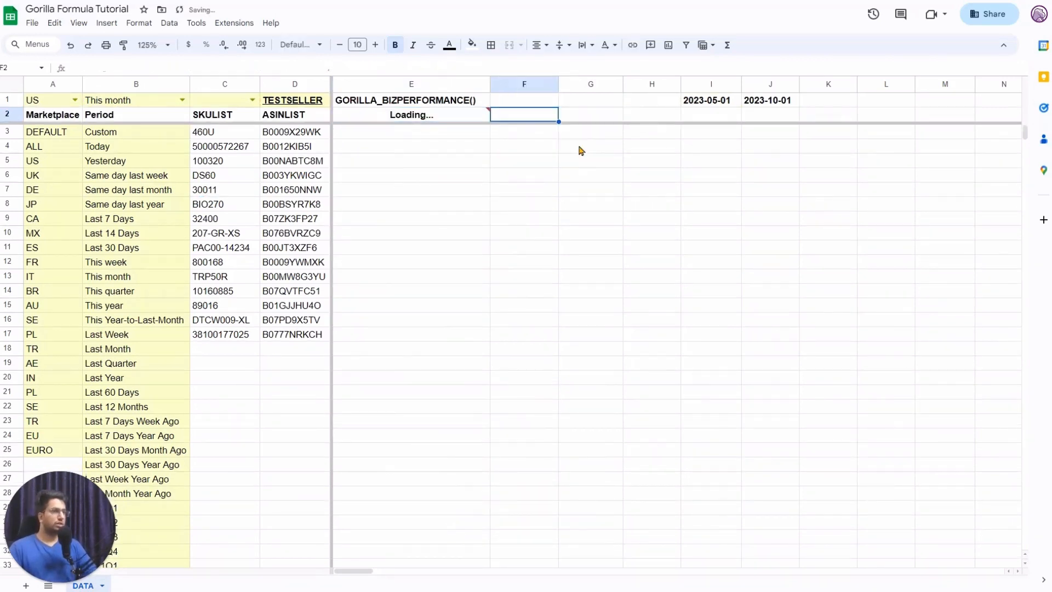
# Check the now-empty cells in column F.
pyautogui.moveTo(505, 120); pyautogui.dragTo(520, 176)
pyautogui.moveTo(519, 270); pyautogui.dragTo(519, 273)
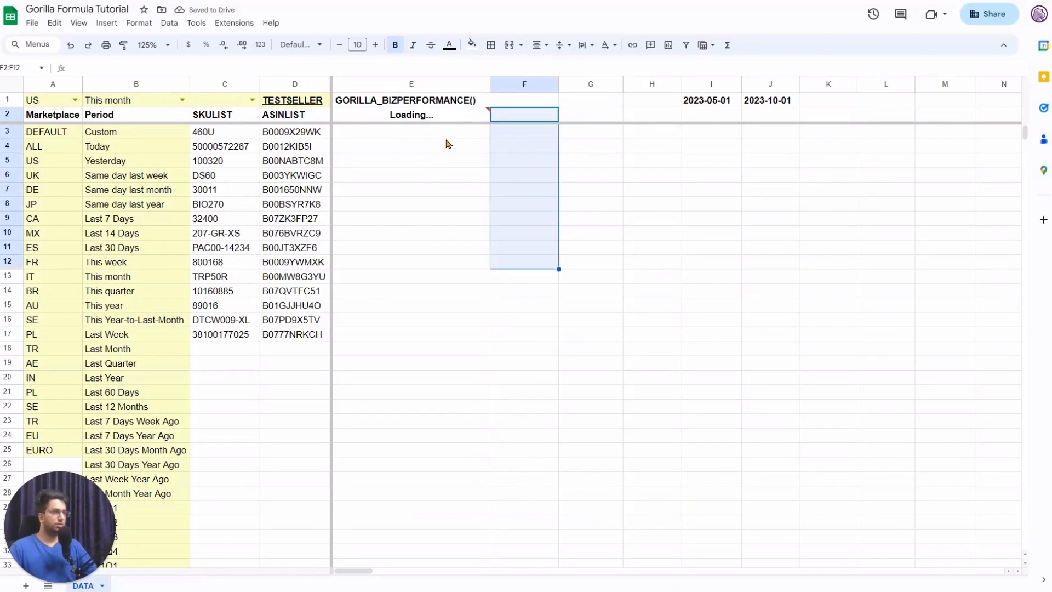
pyautogui.click(445, 121)
pyautogui.click(512, 193)
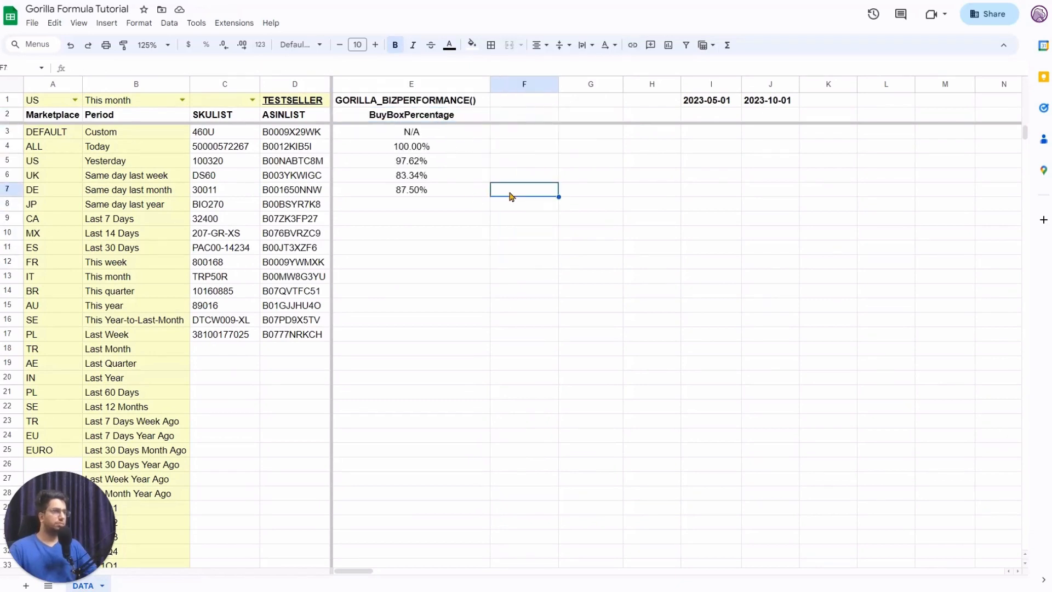
pyautogui.click(477, 114)
# Change the b2b argument to "INCLUDE" so BuyBoxPercentageB2B returns in column F.
pyautogui.click(318, 68)
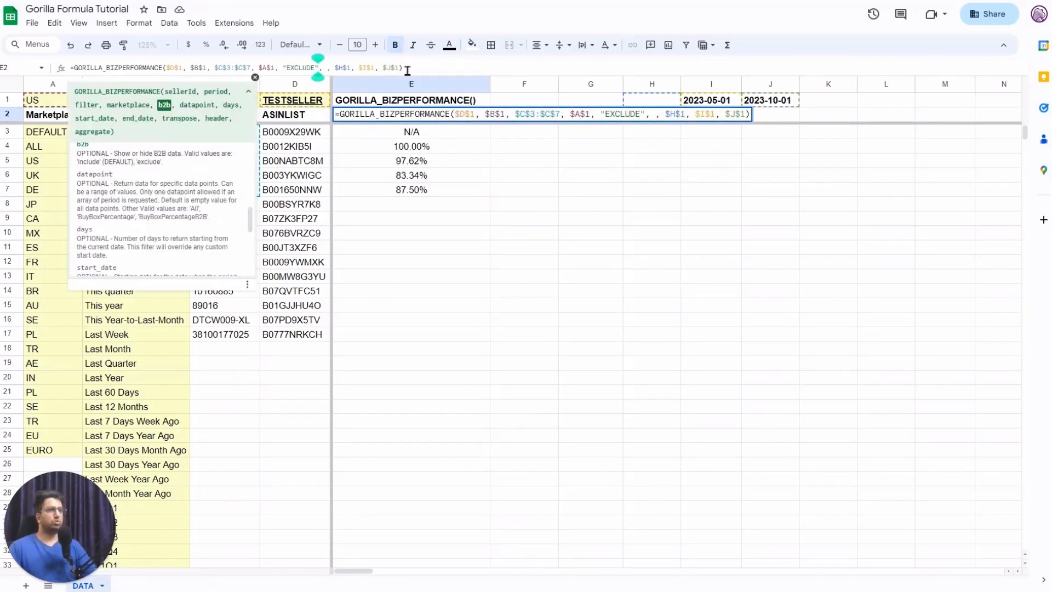
pyautogui.press('BackSpace')
pyautogui.press('BackSpace')
pyautogui.press('BackSpace')
pyautogui.press('BackSpace')
pyautogui.press('BackSpace')
pyautogui.press('BackSpace')
pyautogui.press('BackSpace')
pyautogui.press('BackSpace')
pyautogui.press('BackSpace')
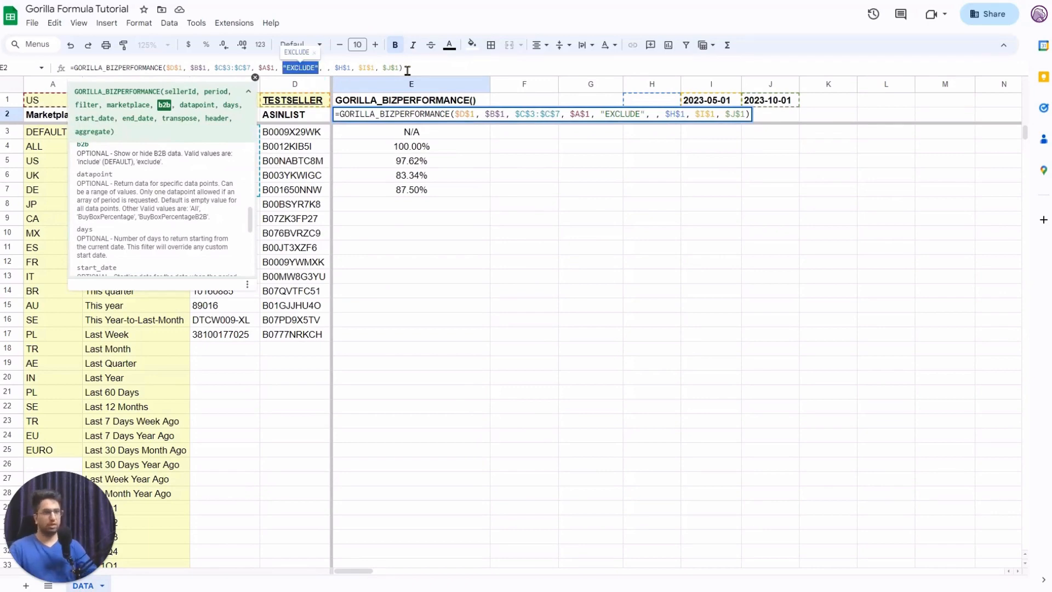
pyautogui.write('INCLUDE"')
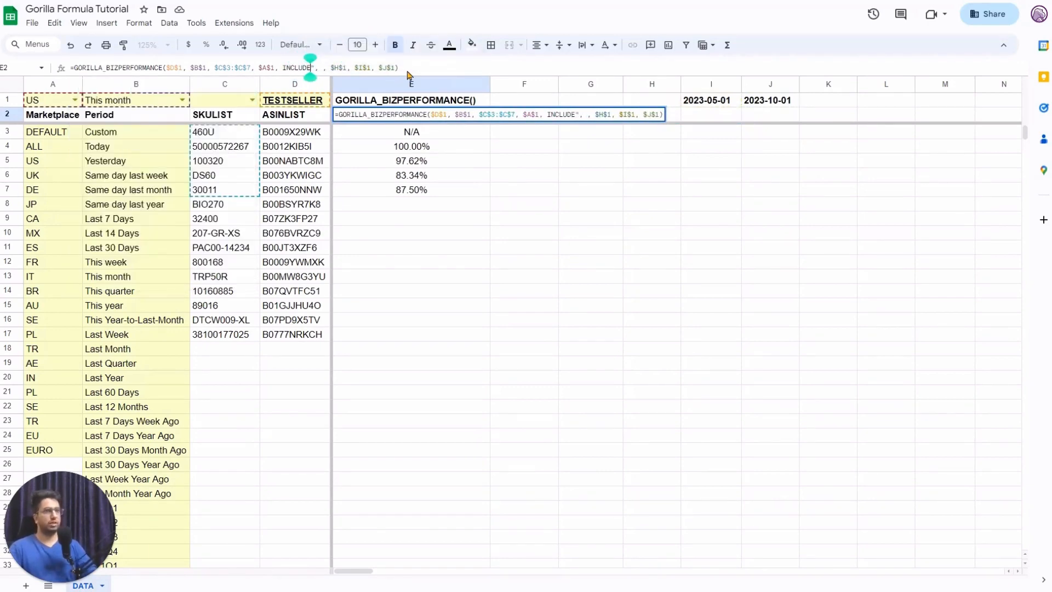
pyautogui.hotkey('ctrl', 'Left')
pyautogui.press('Return')
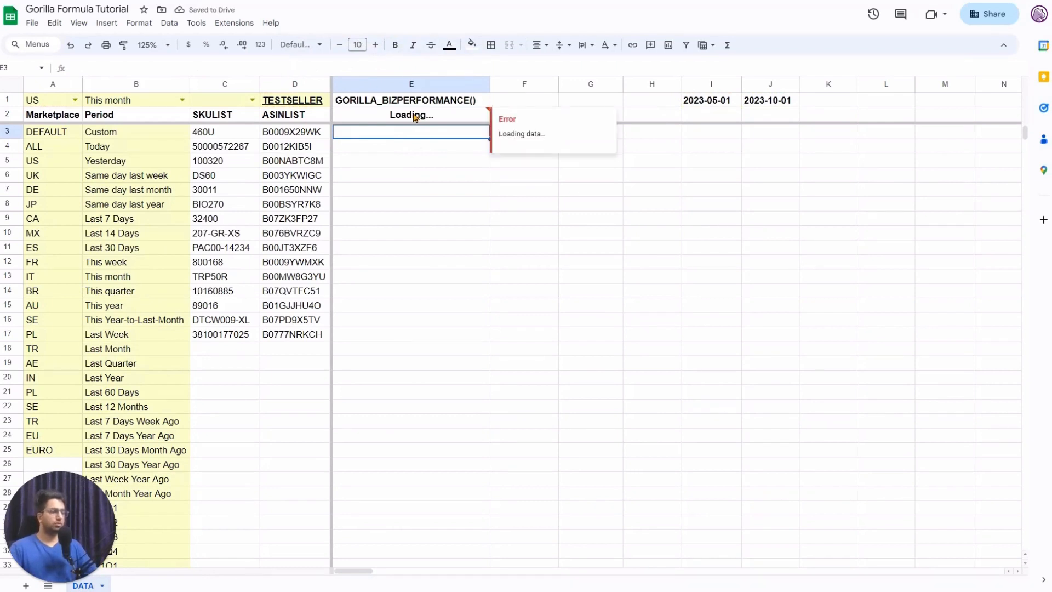
pyautogui.click(530, 128)
pyautogui.click(444, 119)
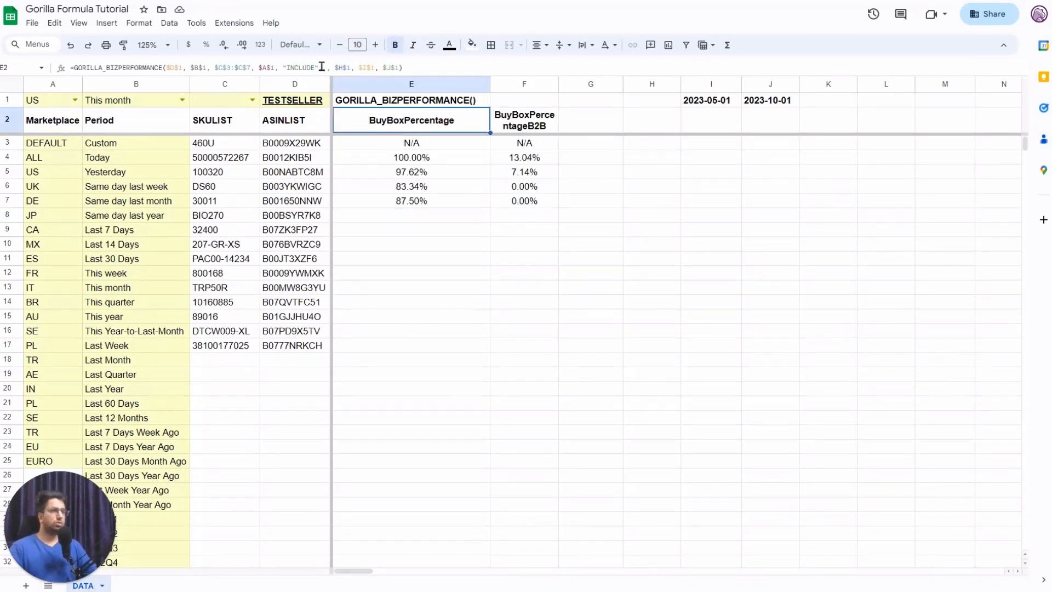
pyautogui.click(303, 67)
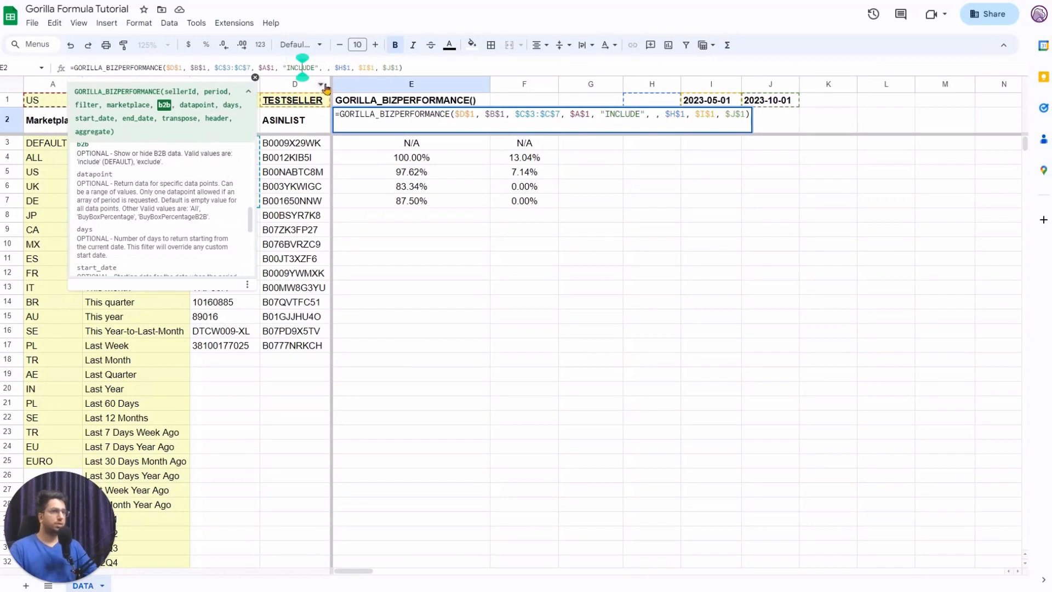
# Delete INCLUDE from E2's b2b argument, leaving it empty, and commit the formula.
pyautogui.click(323, 67)
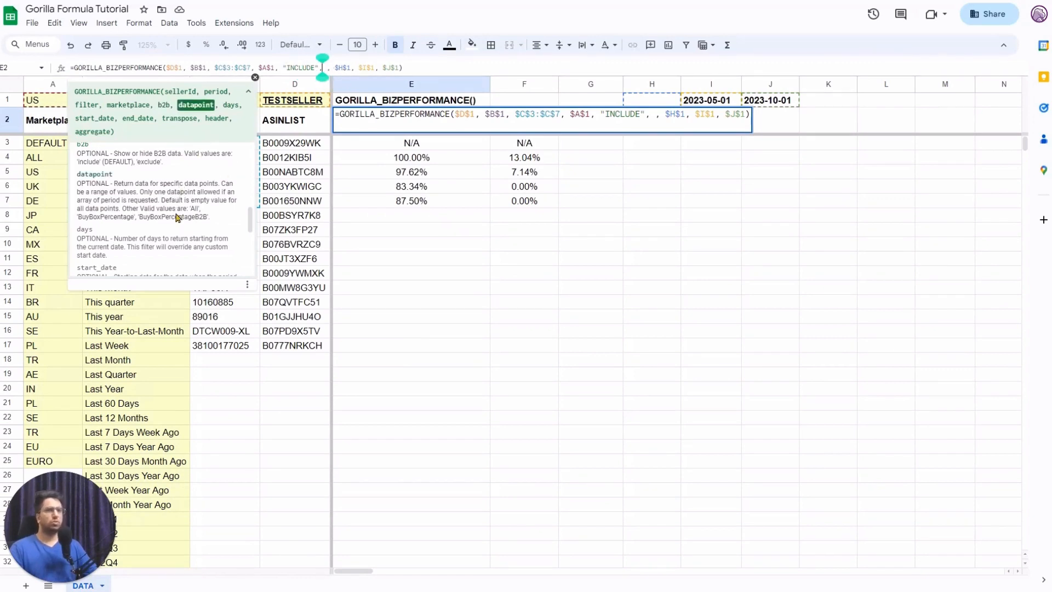
pyautogui.moveTo(80, 219); pyautogui.dragTo(217, 222)
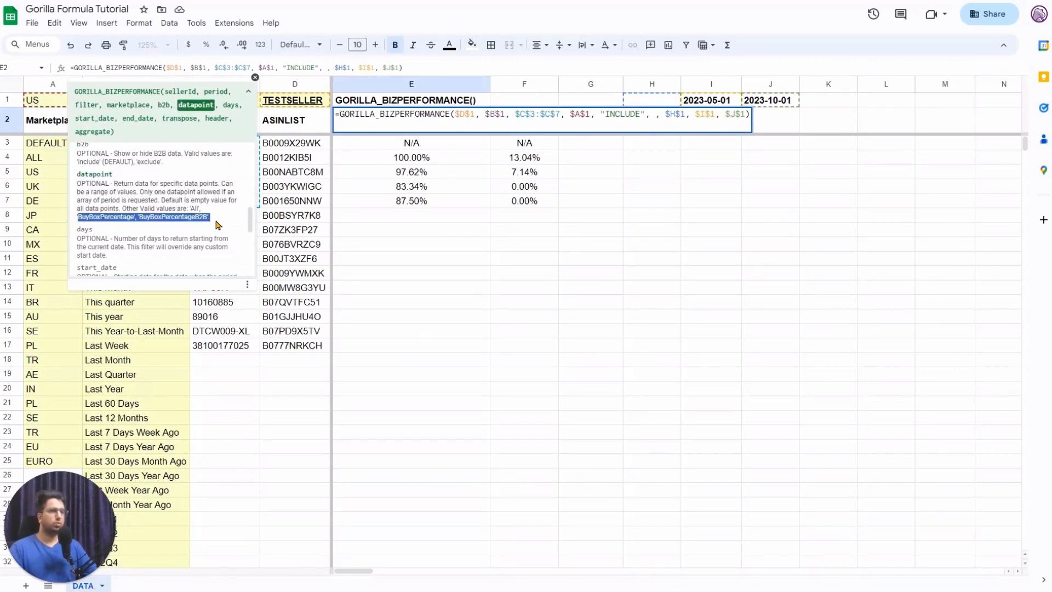
pyautogui.click(233, 208)
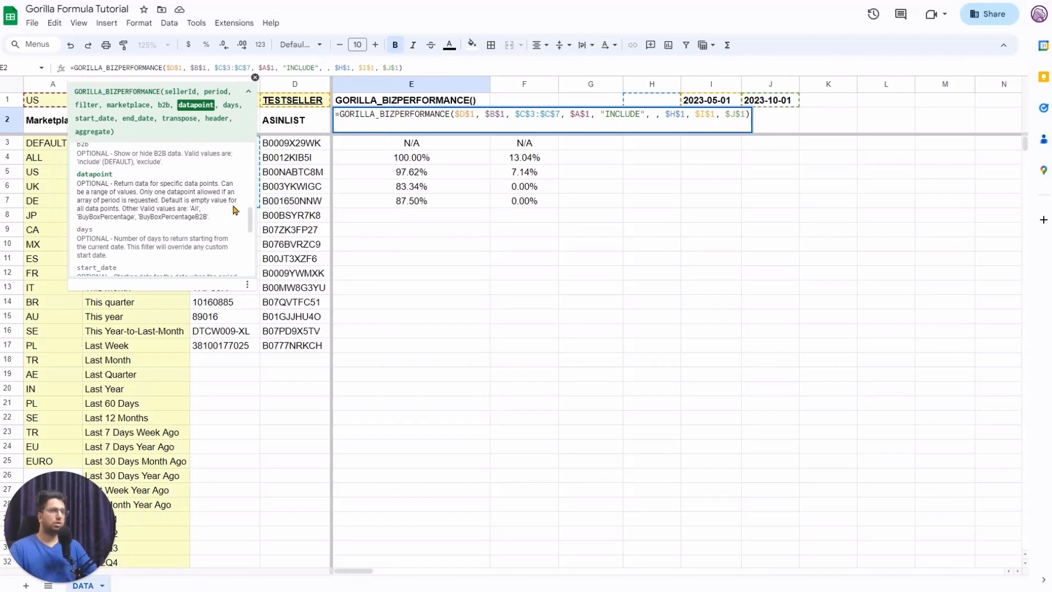
pyautogui.doubleClick(625, 114)
pyautogui.press('BackSpace')
pyautogui.press('BackSpace')
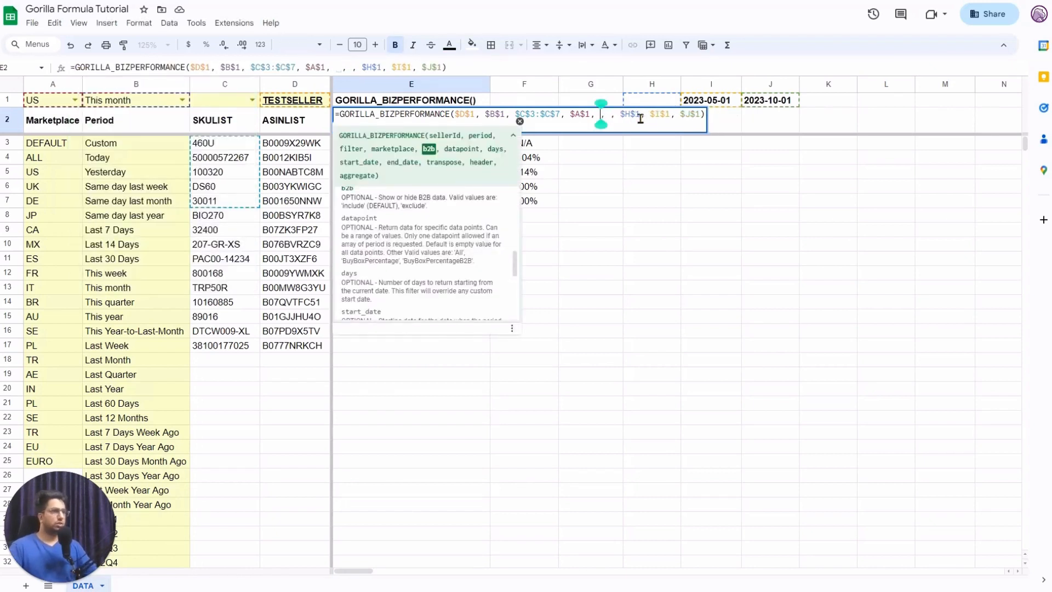
pyautogui.press('Right')
pyautogui.press('Right')
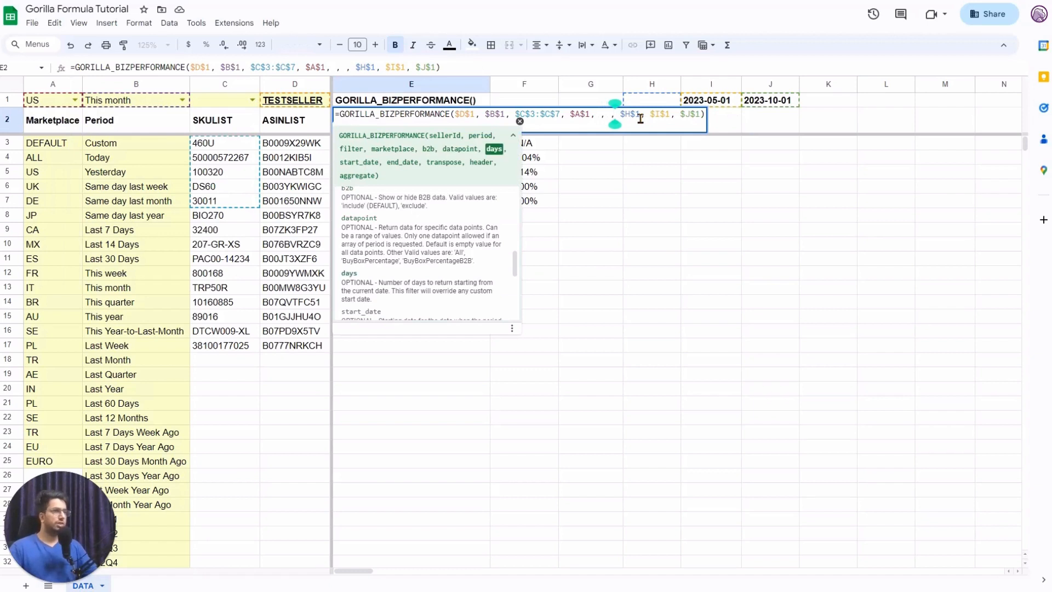
pyautogui.click(621, 115)
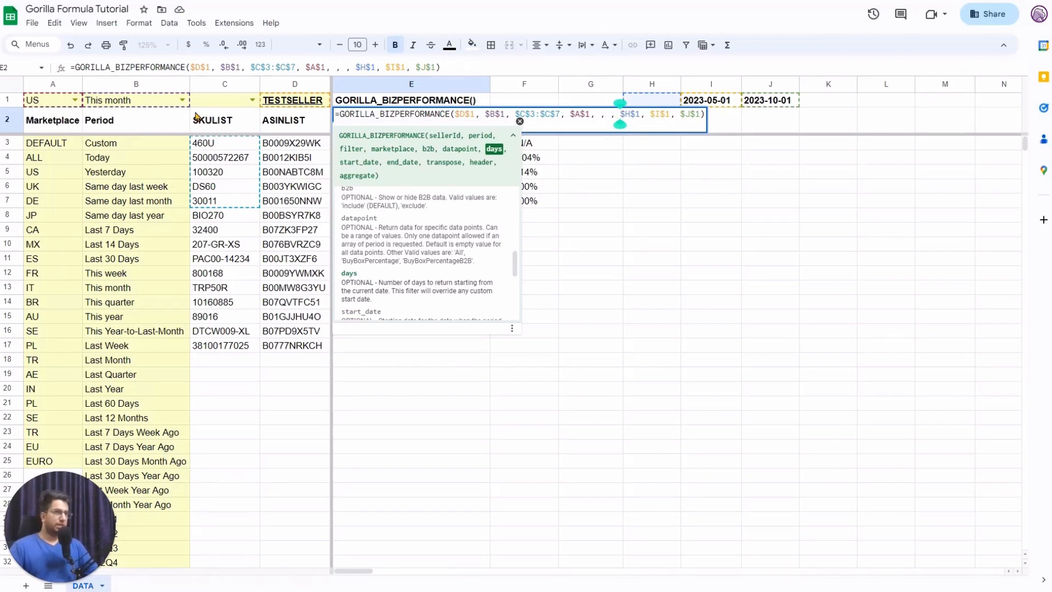
pyautogui.click(182, 101)
# Set the B1 period to Custom and review E2's period reference and the I1:J1 dates.
pyautogui.click(175, 121)
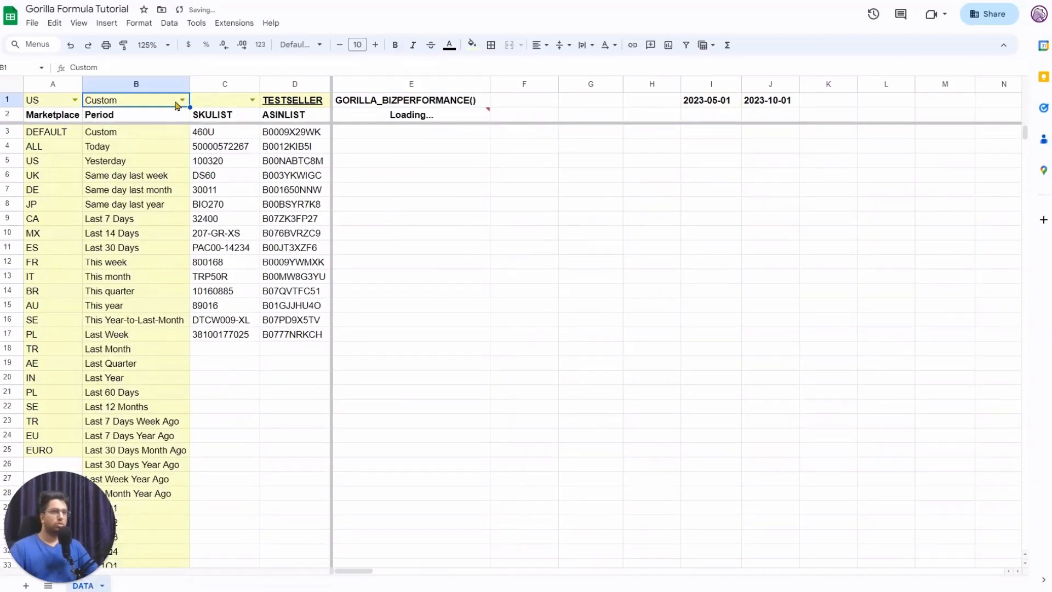
pyautogui.doubleClick(428, 119)
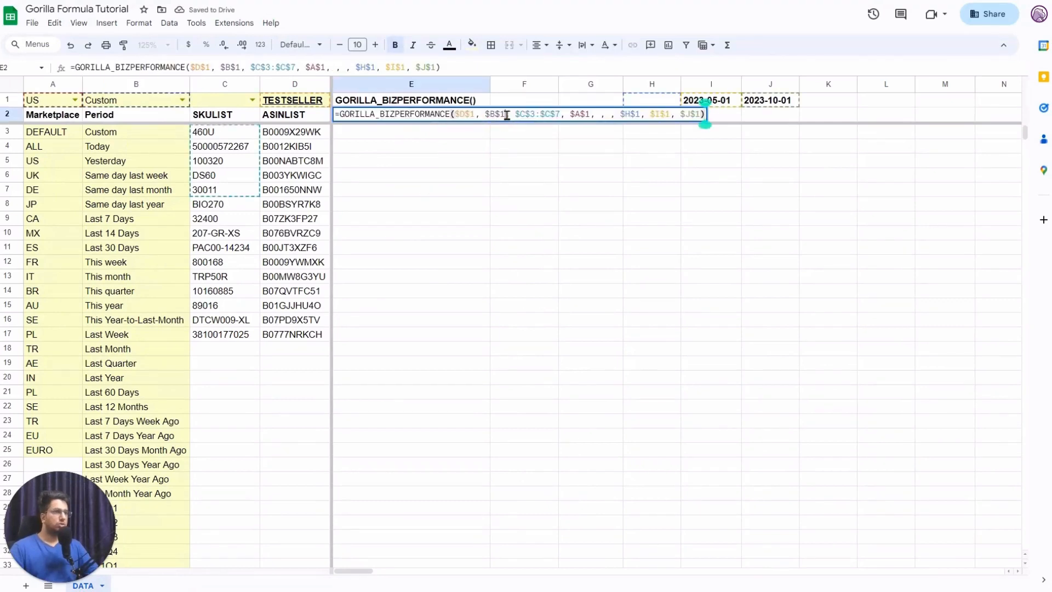
pyautogui.doubleClick(495, 114)
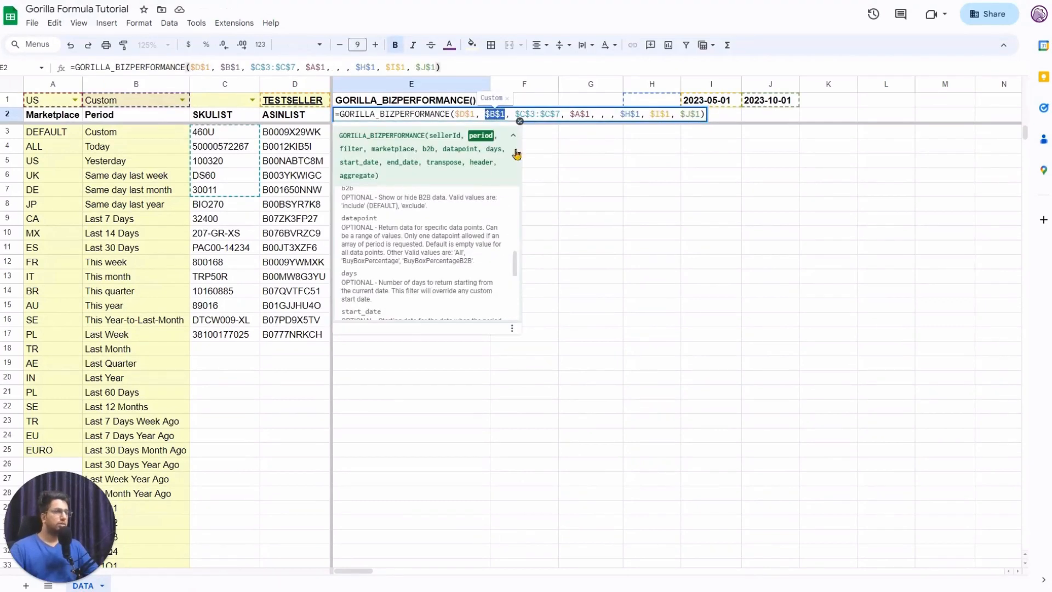
pyautogui.press('Escape')
pyautogui.moveTo(784, 106); pyautogui.dragTo(707, 102)
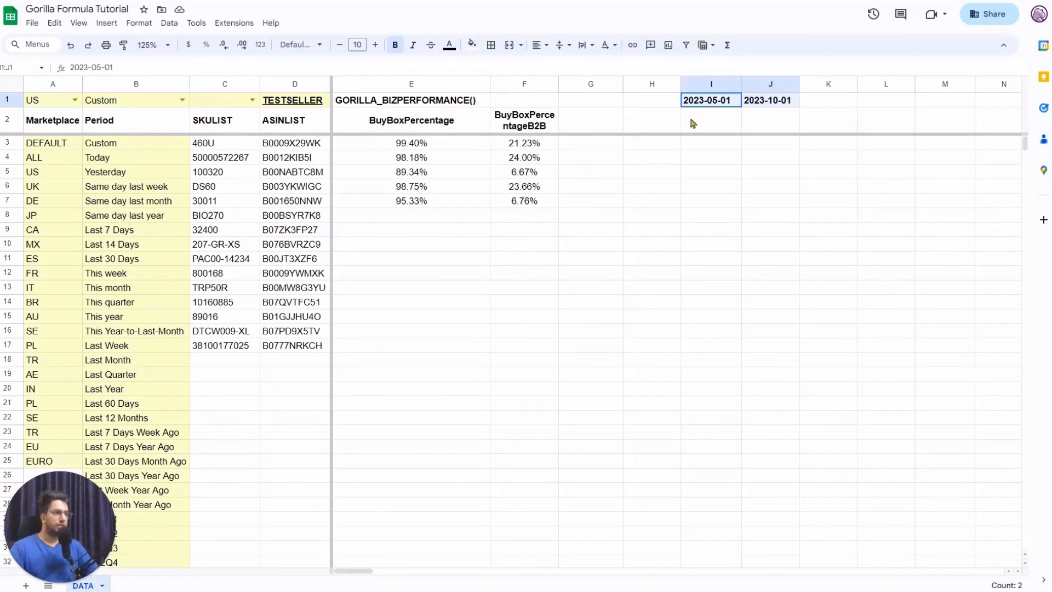
pyautogui.click(420, 125)
pyautogui.press('Return')
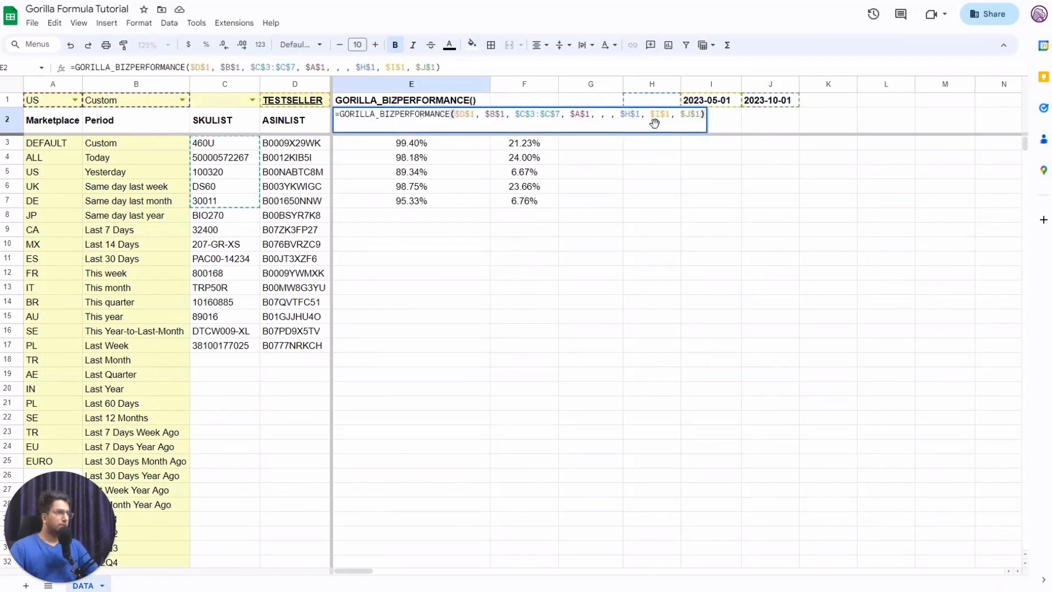
# Trace E2's start_date, end_date and days references to 2023-05-01, 2023-10-01 and empty H1.
pyautogui.click(664, 114)
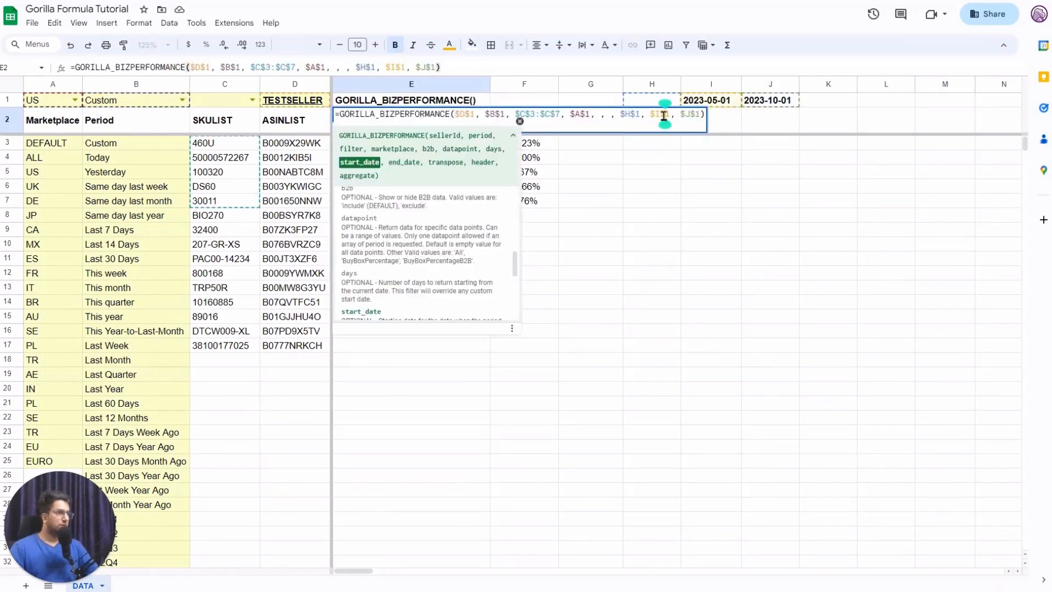
pyautogui.click(691, 115)
pyautogui.click(629, 117)
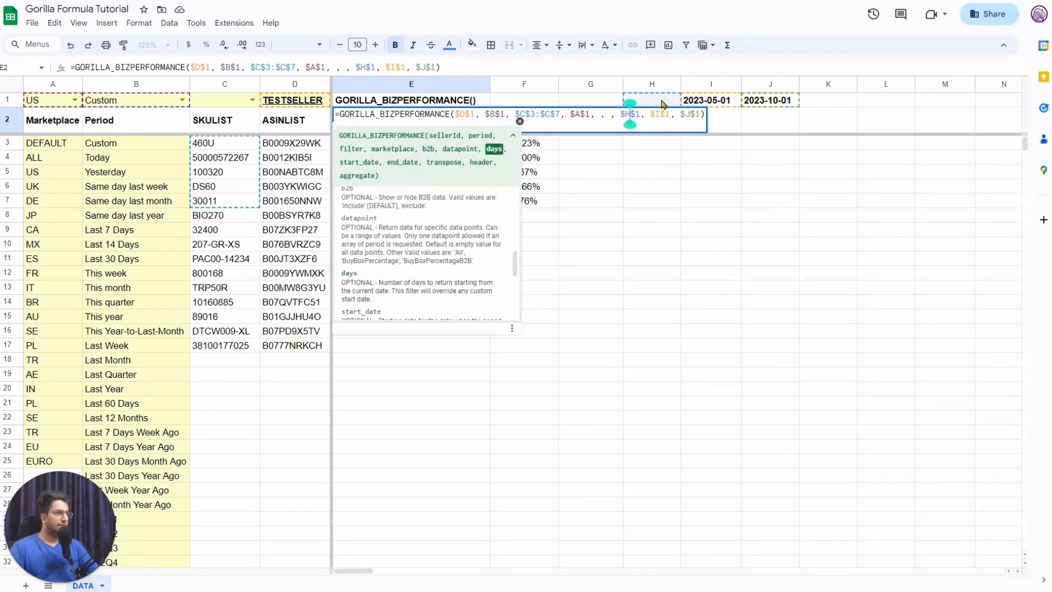
pyautogui.press('Escape')
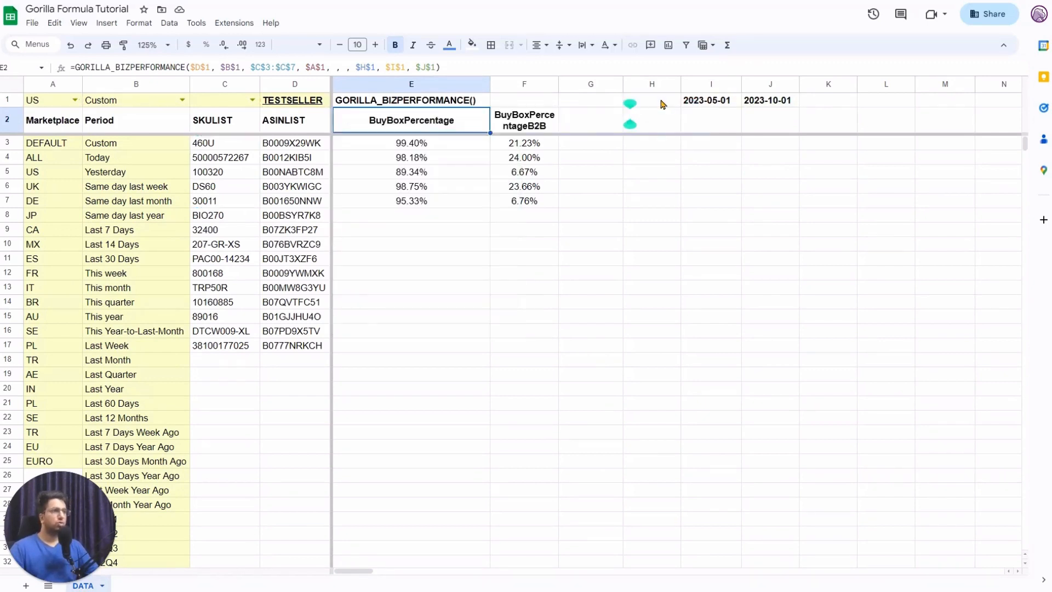
pyautogui.click(663, 104)
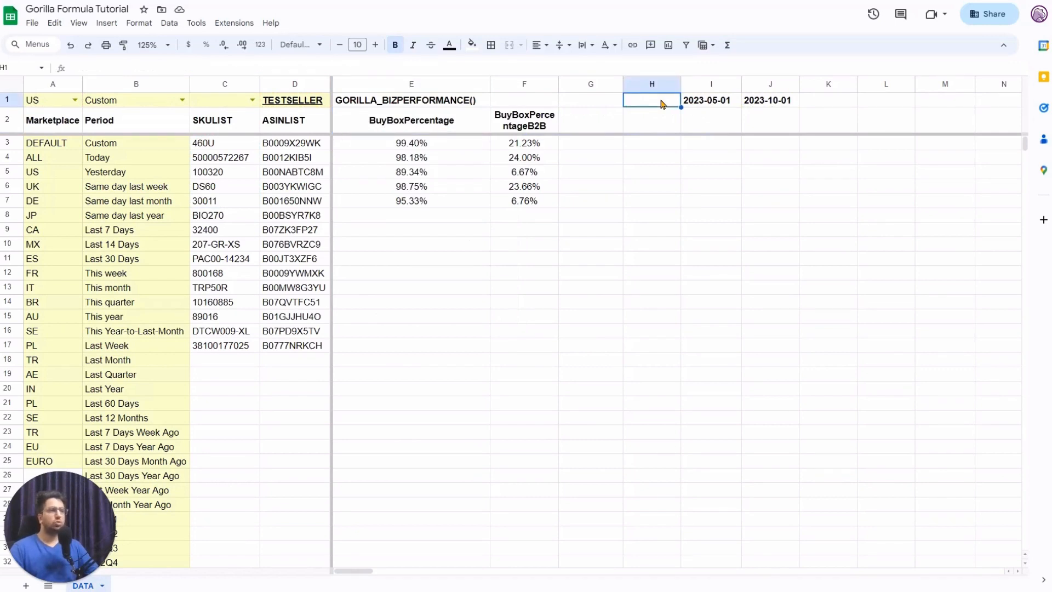
pyautogui.click(713, 103)
pyautogui.keyDown('shift'); pyautogui.click(759, 105); pyautogui.keyUp('shift')
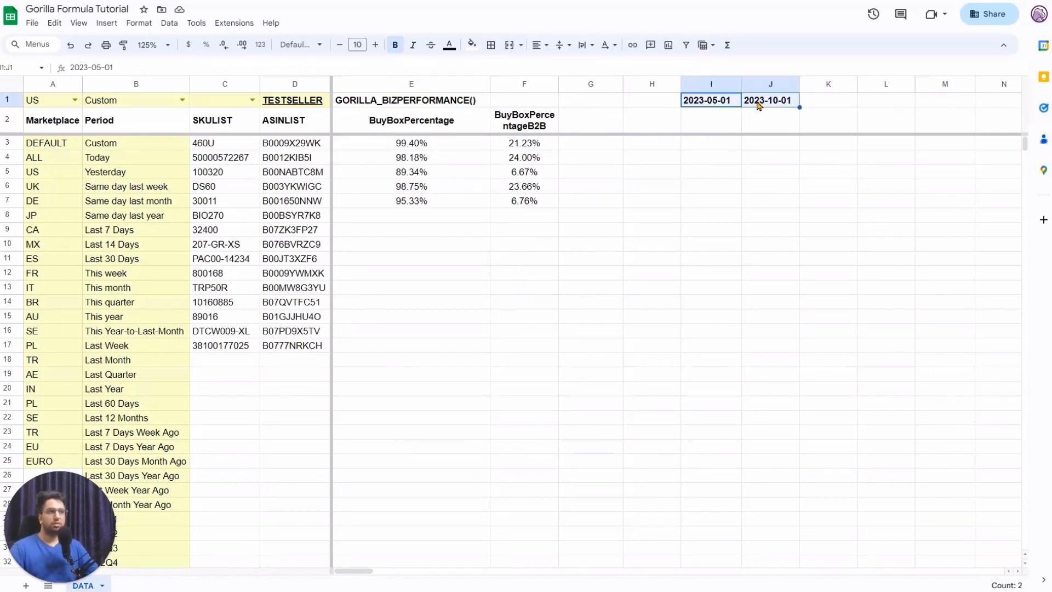
pyautogui.click(452, 129)
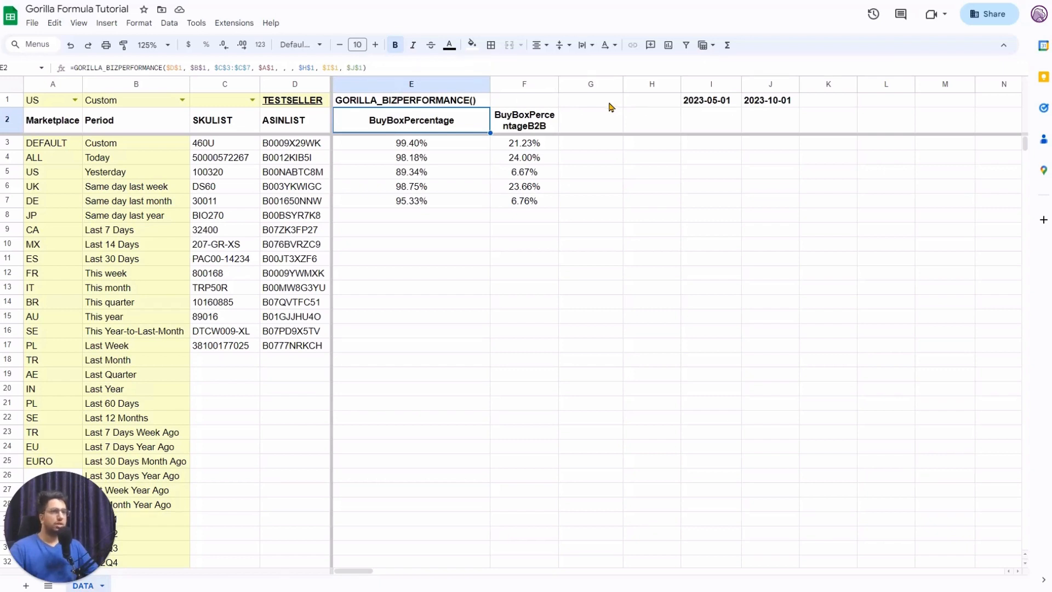
pyautogui.click(651, 106)
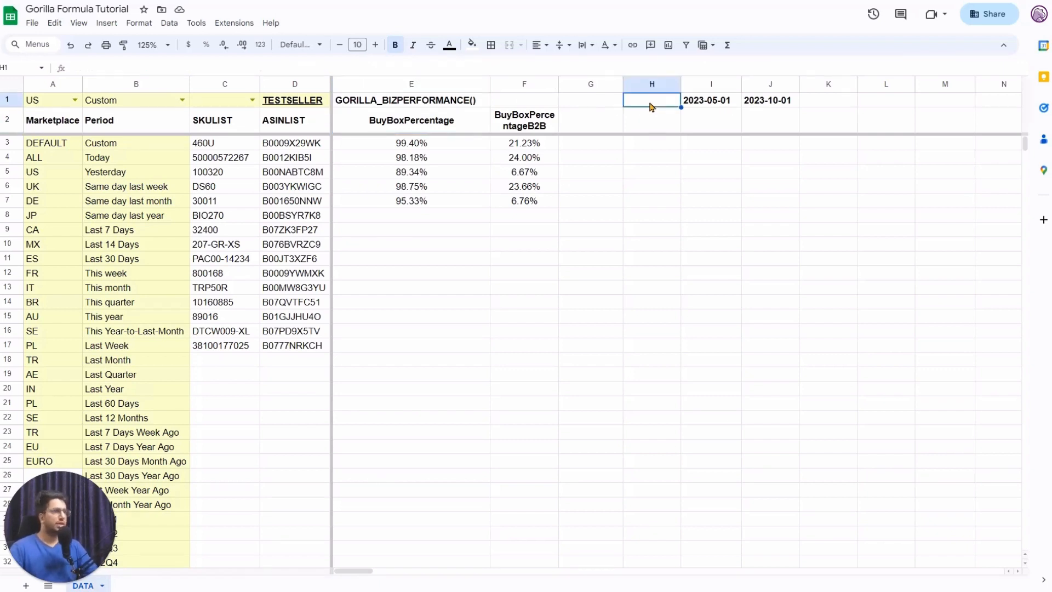
pyautogui.write('20')
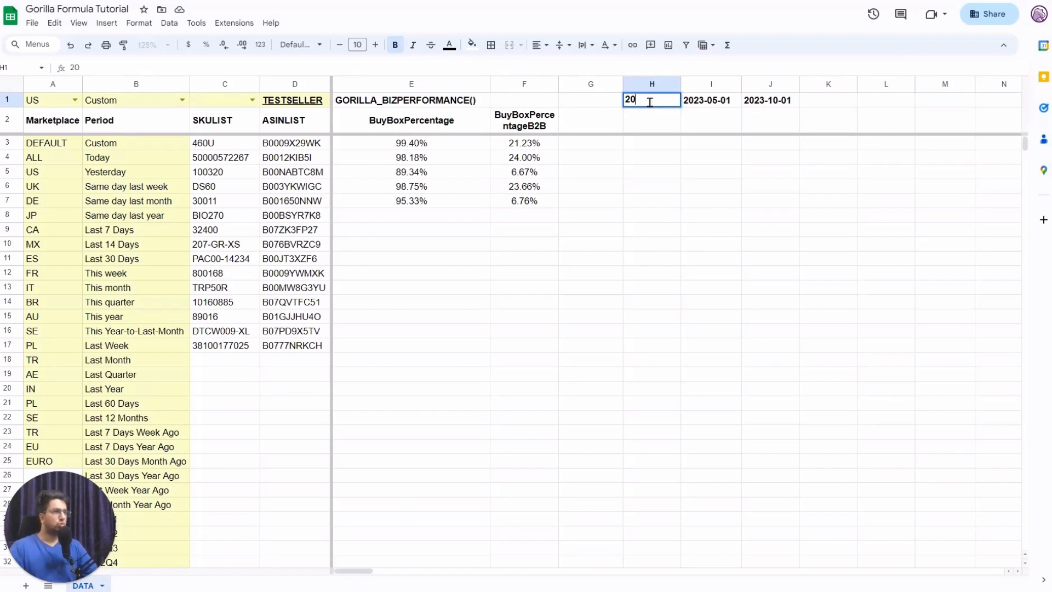
pyautogui.press('Return')
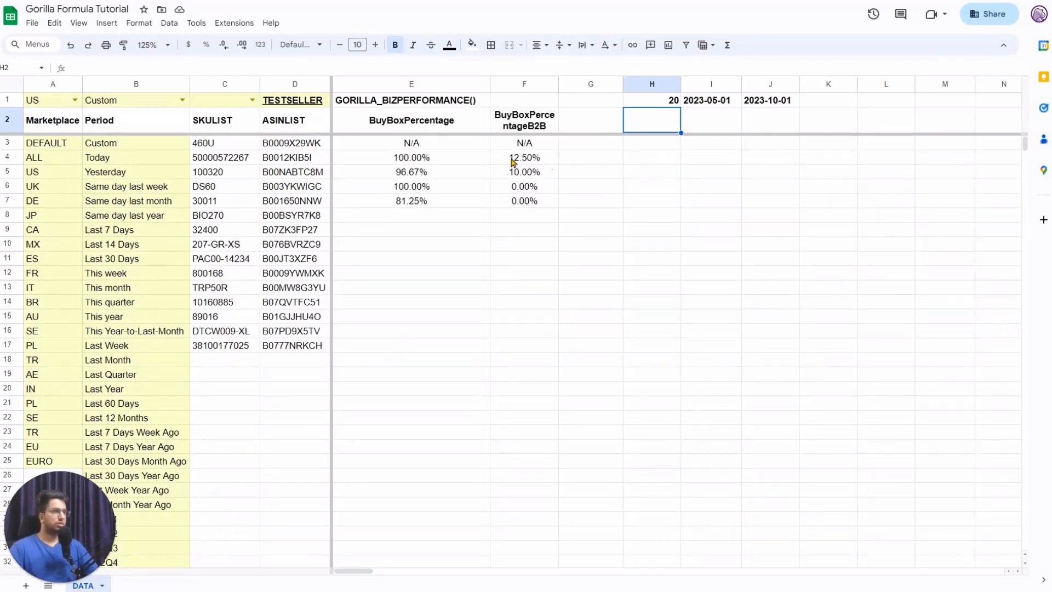
pyautogui.moveTo(440, 160); pyautogui.dragTo(454, 203)
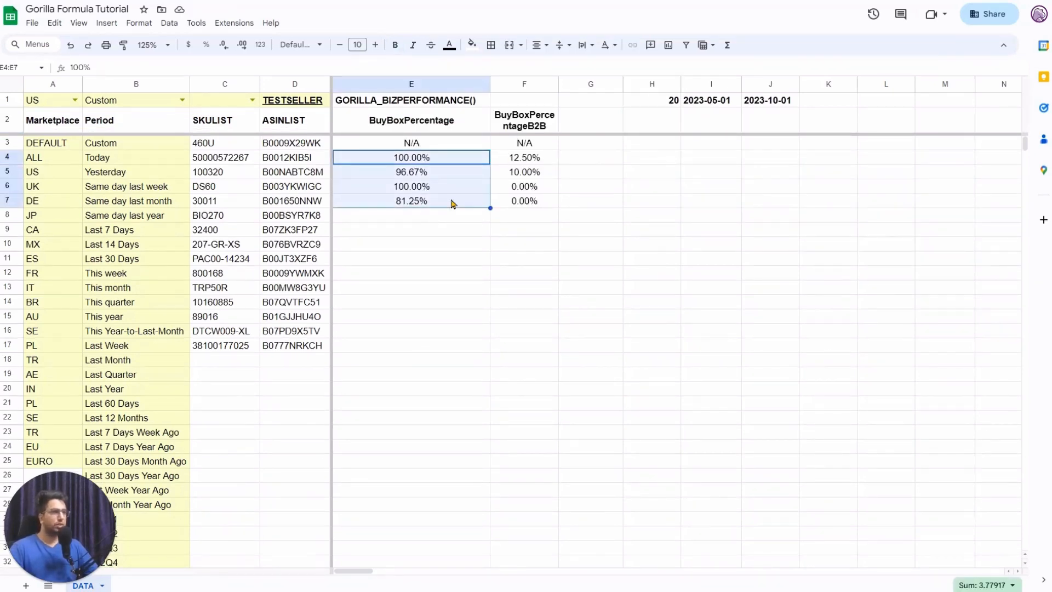
pyautogui.click(648, 102)
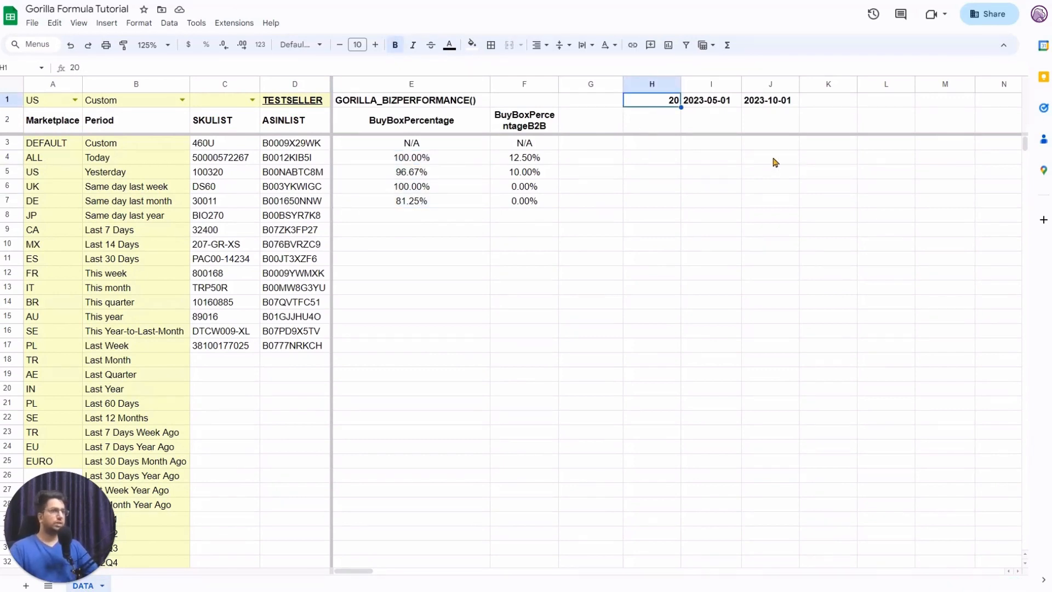
pyautogui.press('Delete')
pyautogui.click(475, 117)
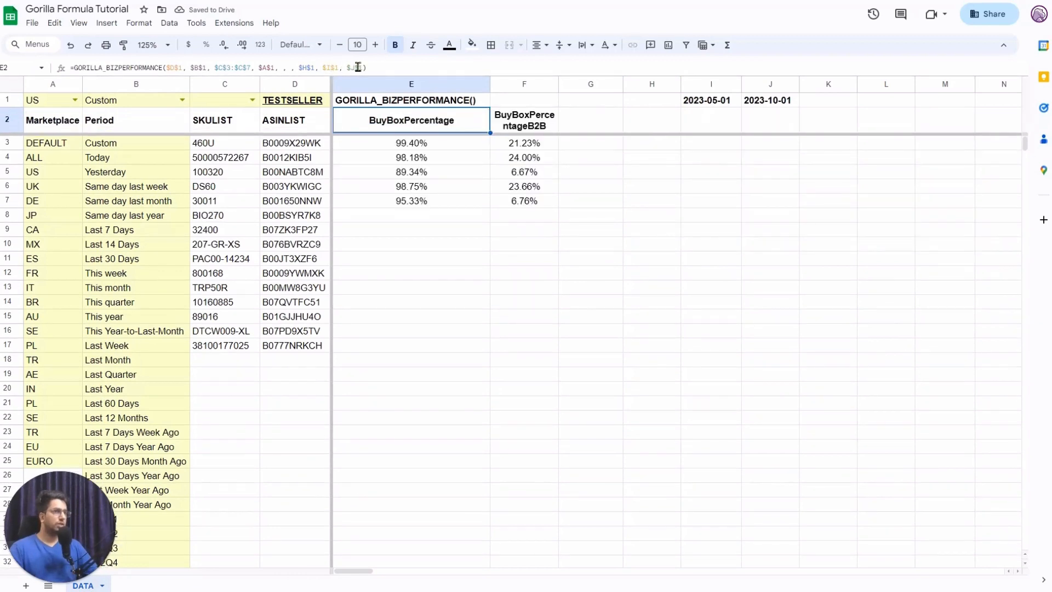
pyautogui.moveTo(434, 144); pyautogui.dragTo(435, 206)
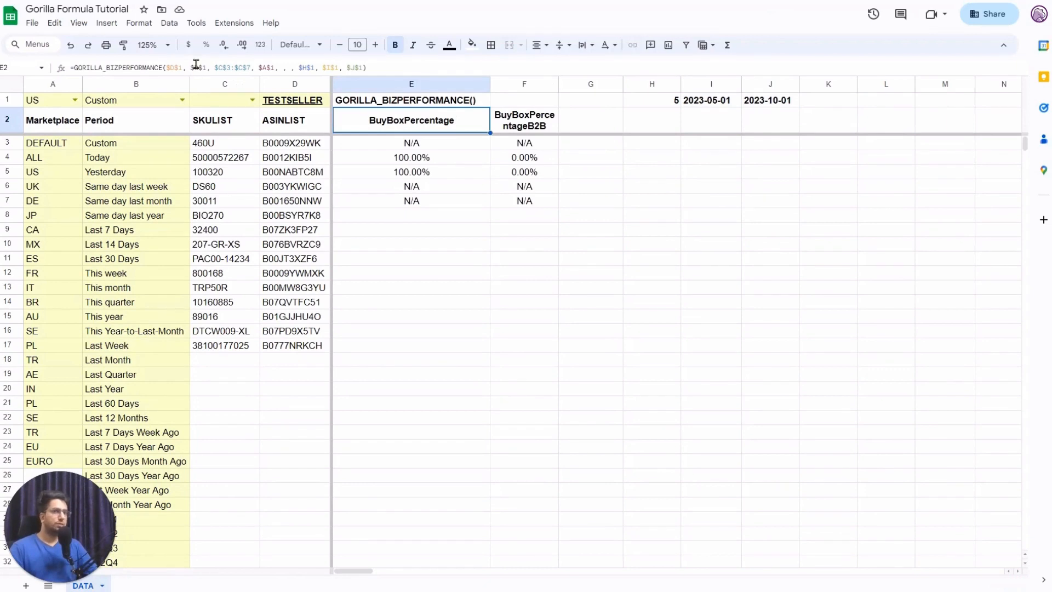
pyautogui.click(196, 65)
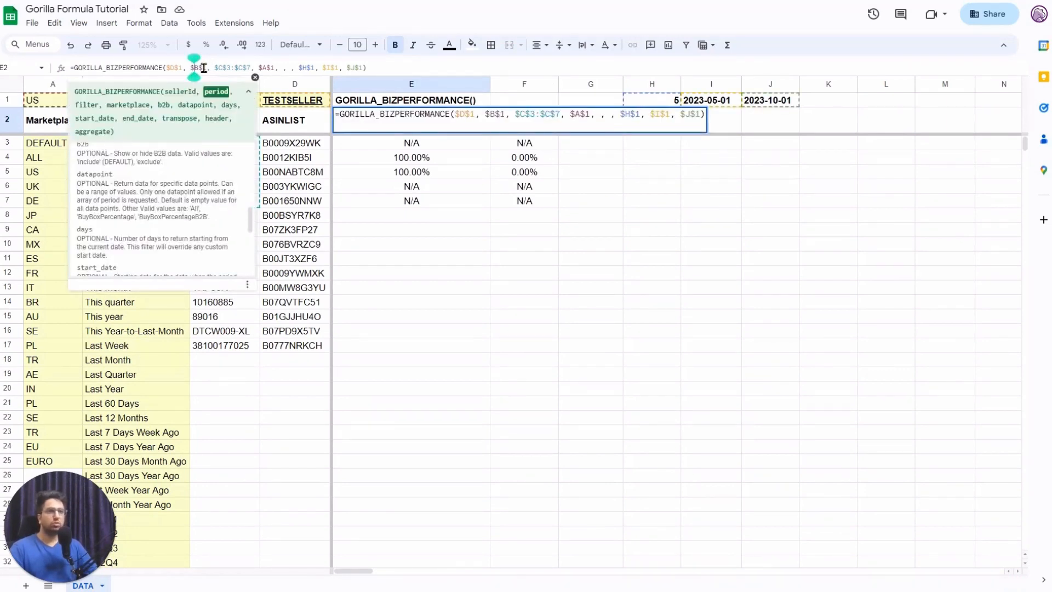
pyautogui.doubleClick(200, 68)
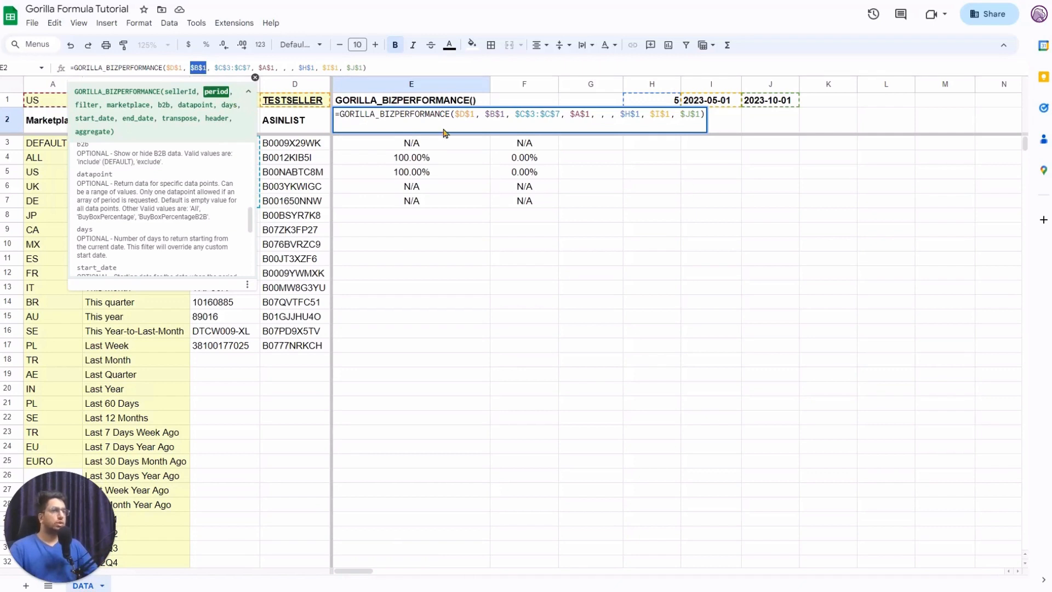
pyautogui.click(620, 116)
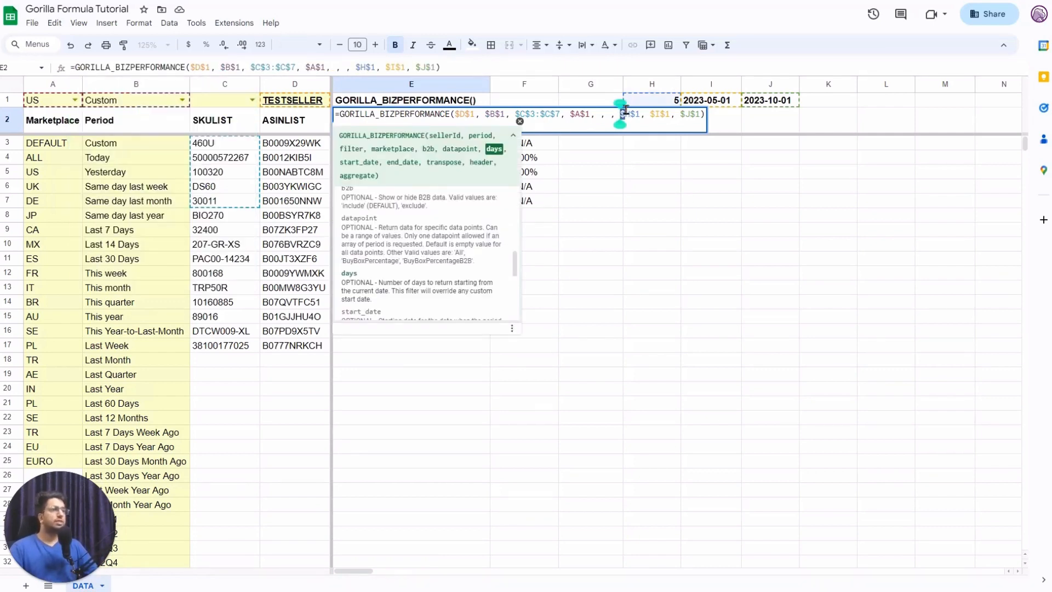
pyautogui.moveTo(620, 117); pyautogui.dragTo(637, 110)
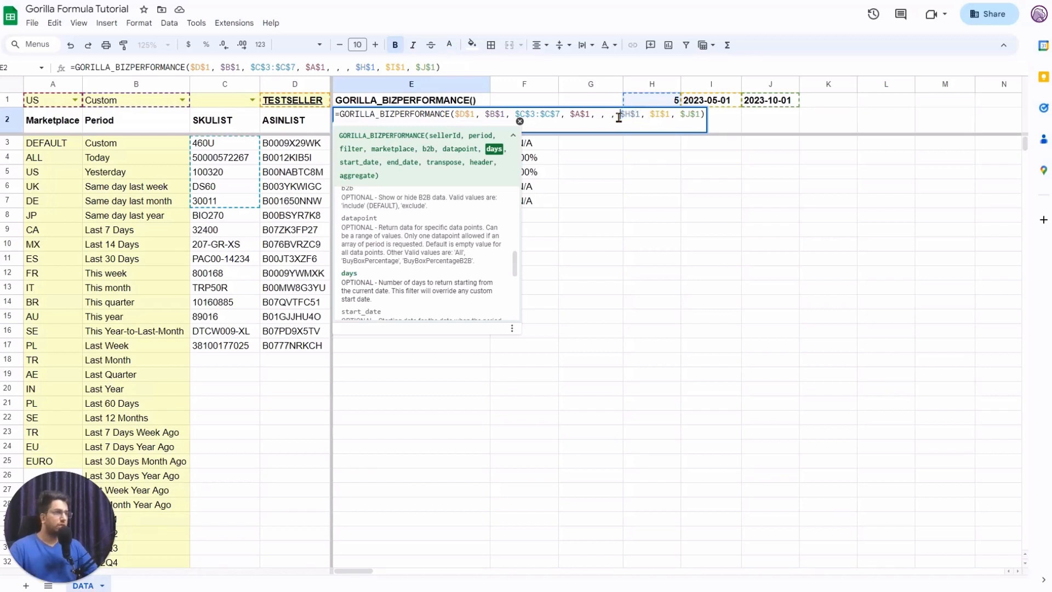
pyautogui.moveTo(619, 114); pyautogui.dragTo(643, 114)
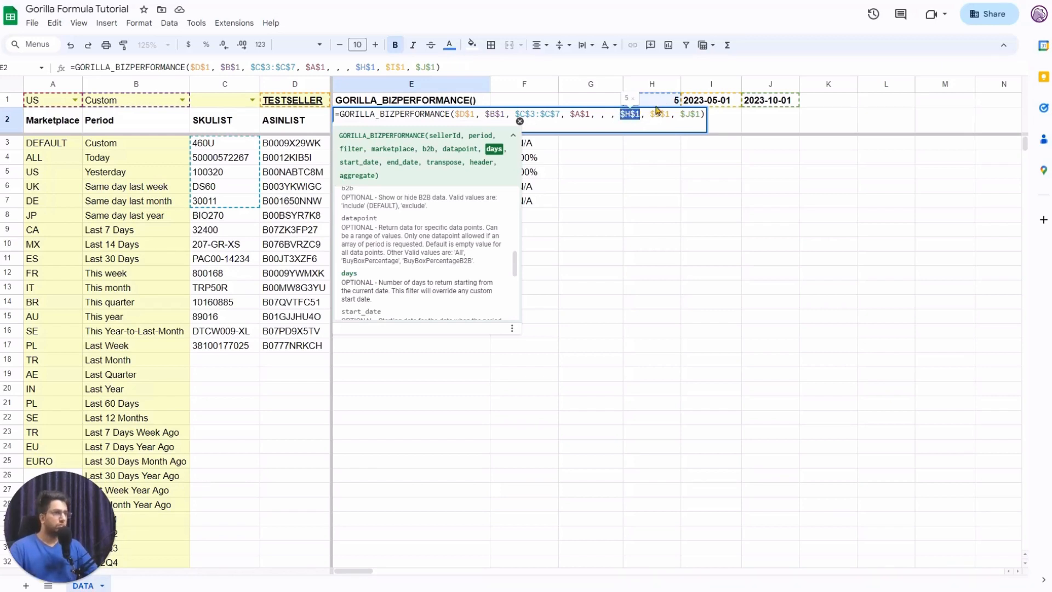
pyautogui.press('BackSpace')
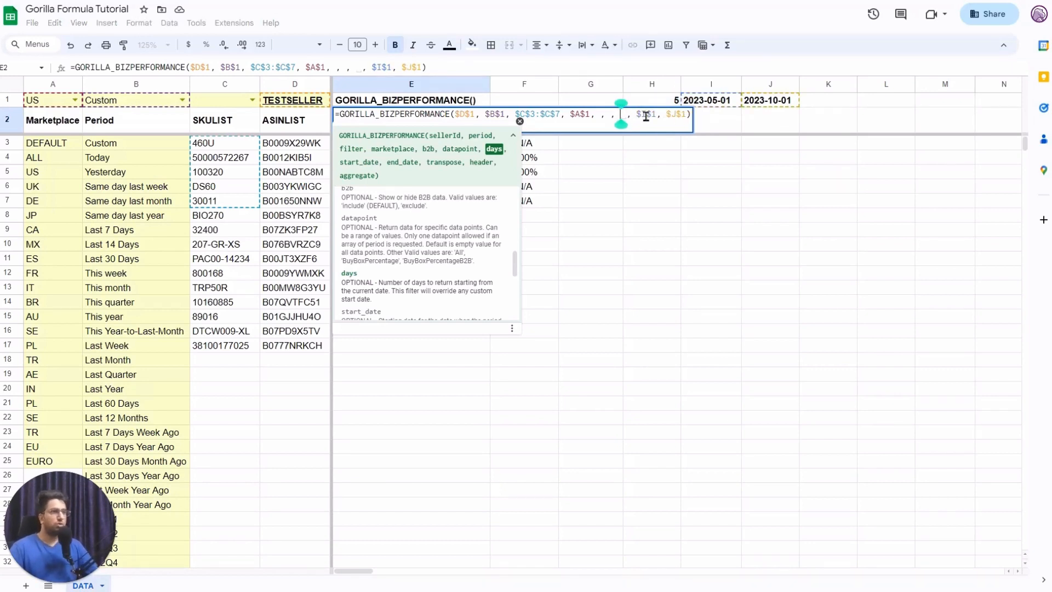
pyautogui.click(648, 114)
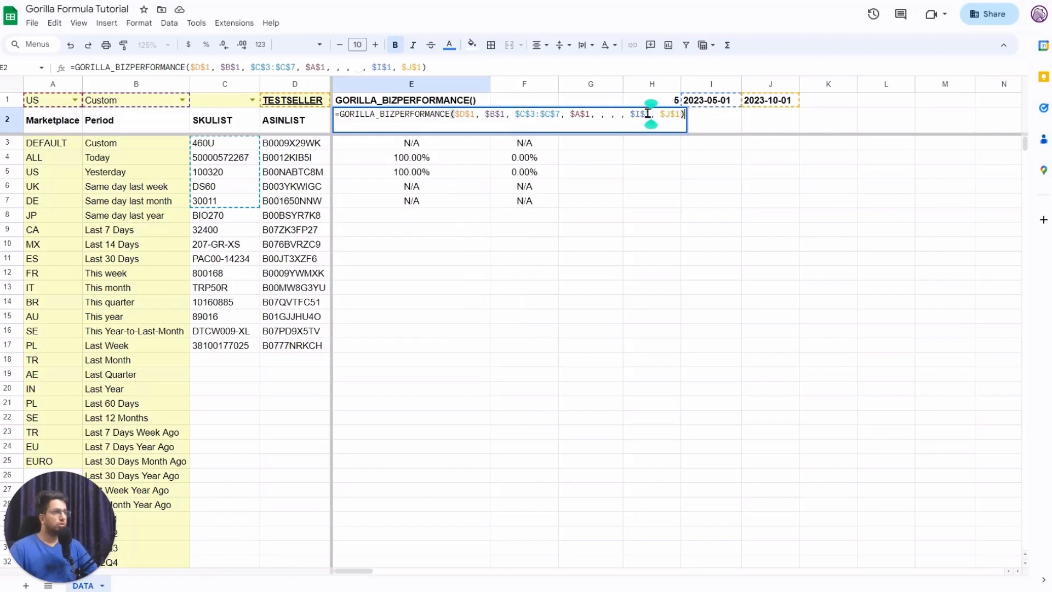
pyautogui.press('Left')
pyautogui.press('Left')
pyautogui.press('Left')
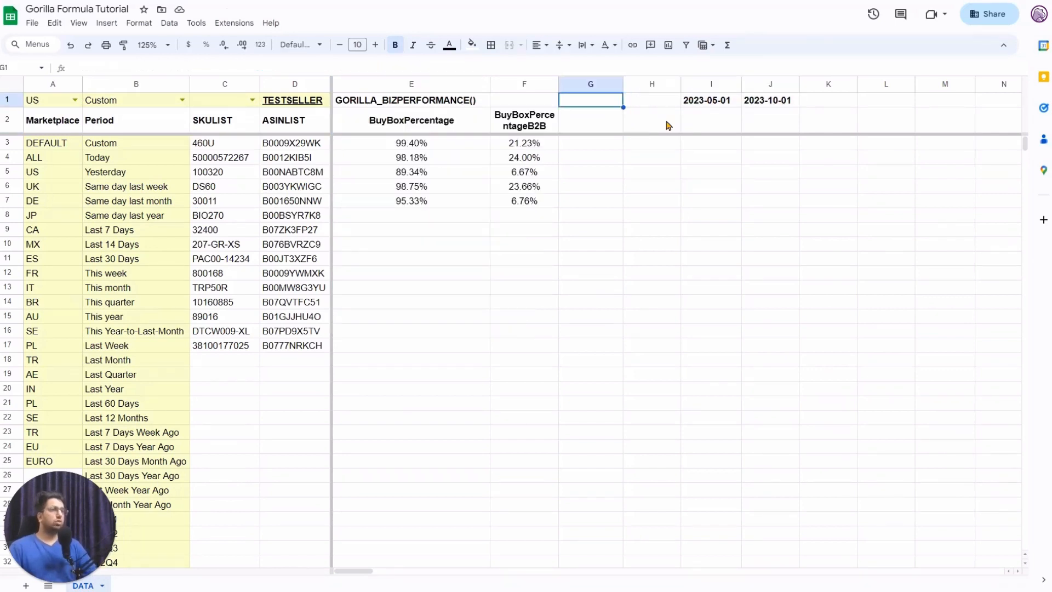
pyautogui.press('Down')
pyautogui.press('Left')
pyautogui.press('Left')
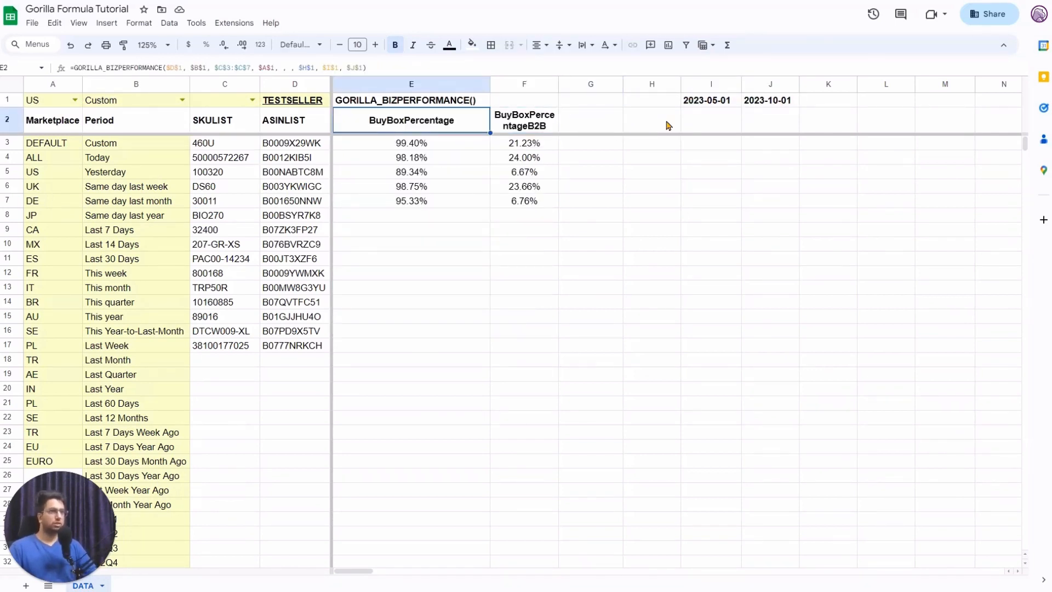